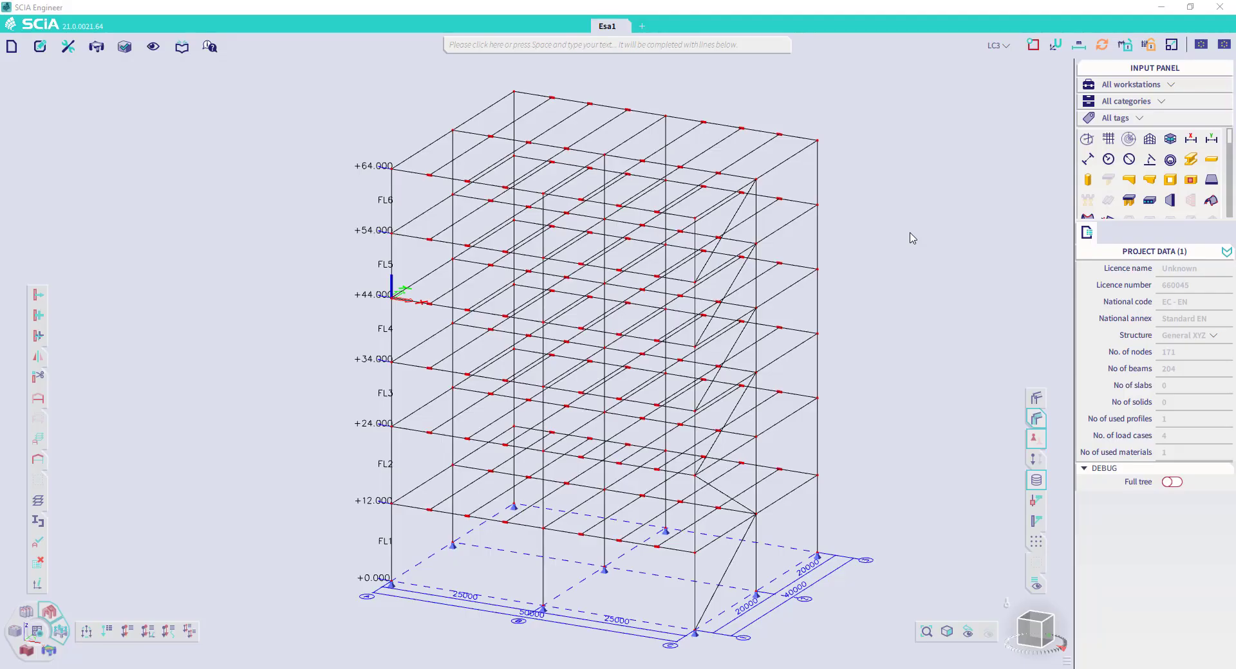
- Switch the input panel to the Structure workstation's Load Panels category
left_click(1140, 90)
left_click(1126, 114)
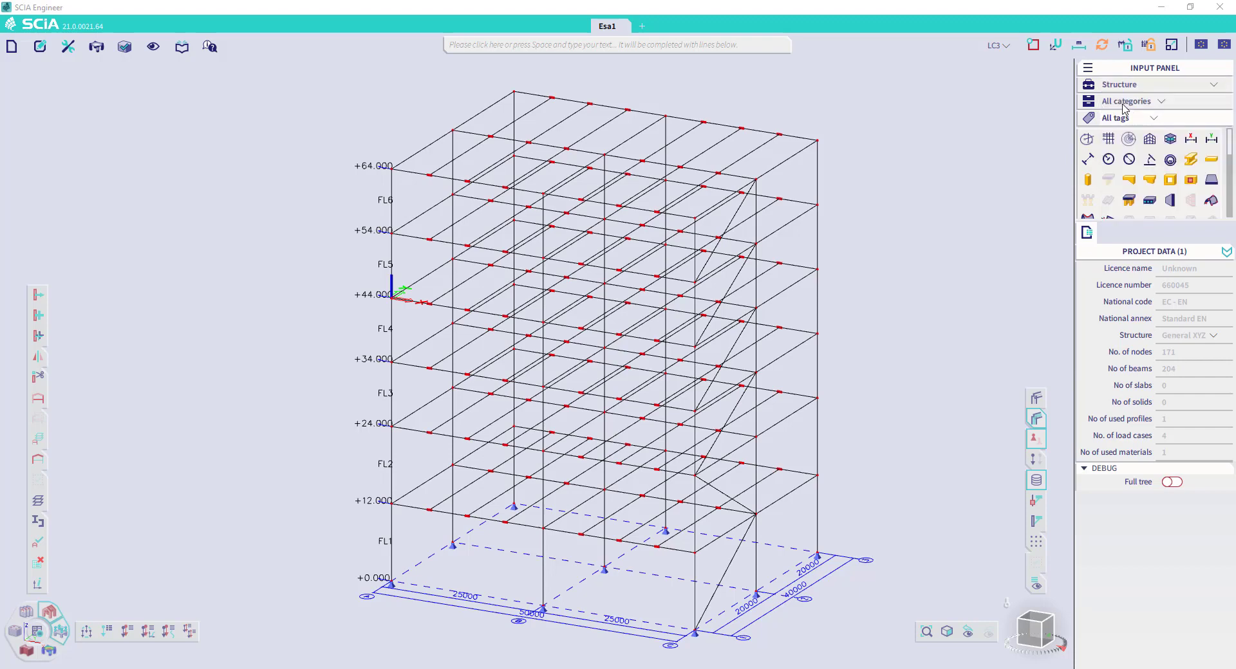
left_click(1130, 103)
left_click(1126, 166)
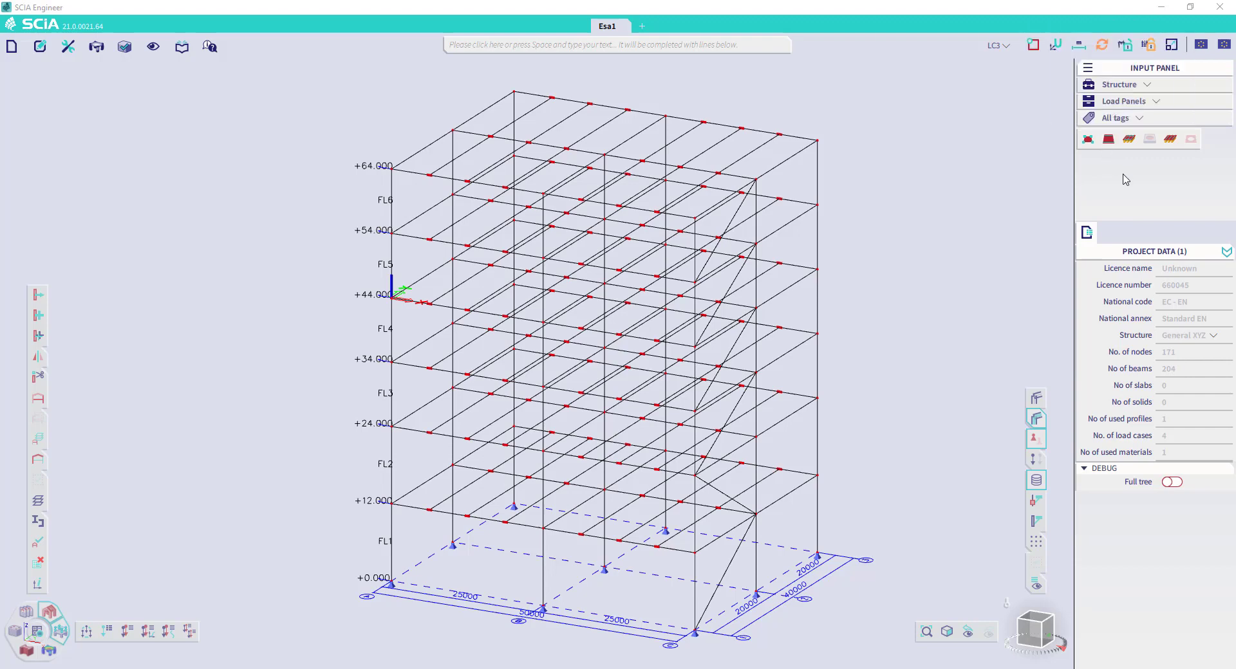
left_click(1131, 140)
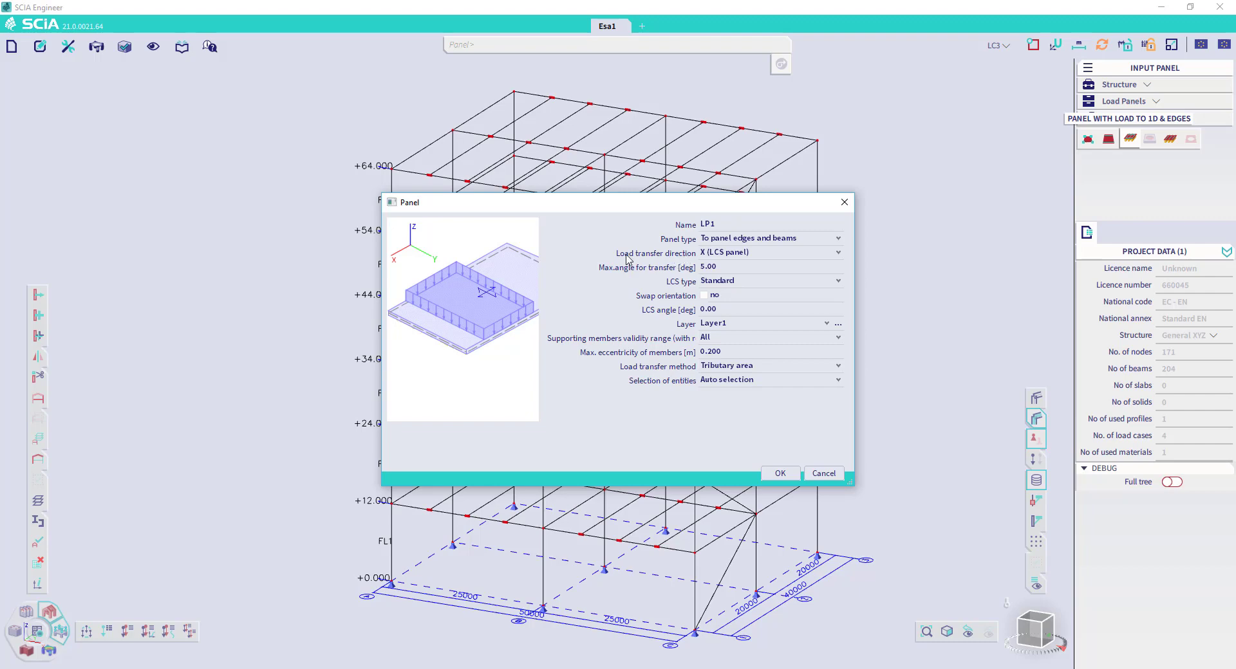
left_click(745, 253)
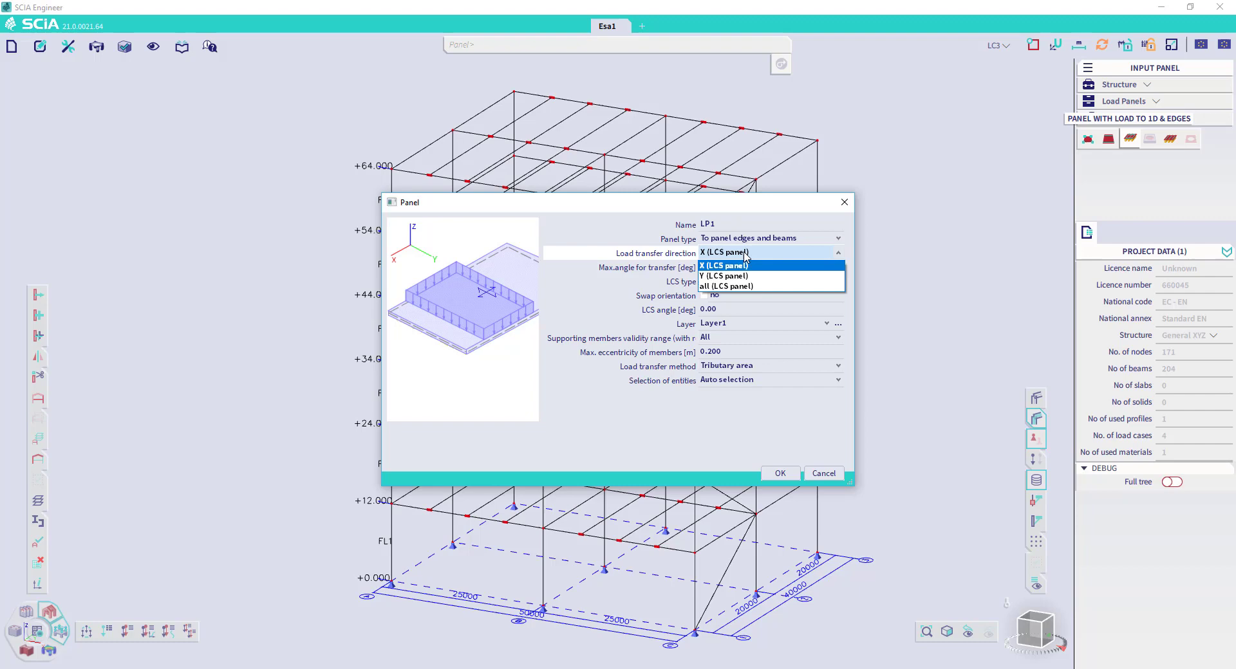
left_click(639, 289)
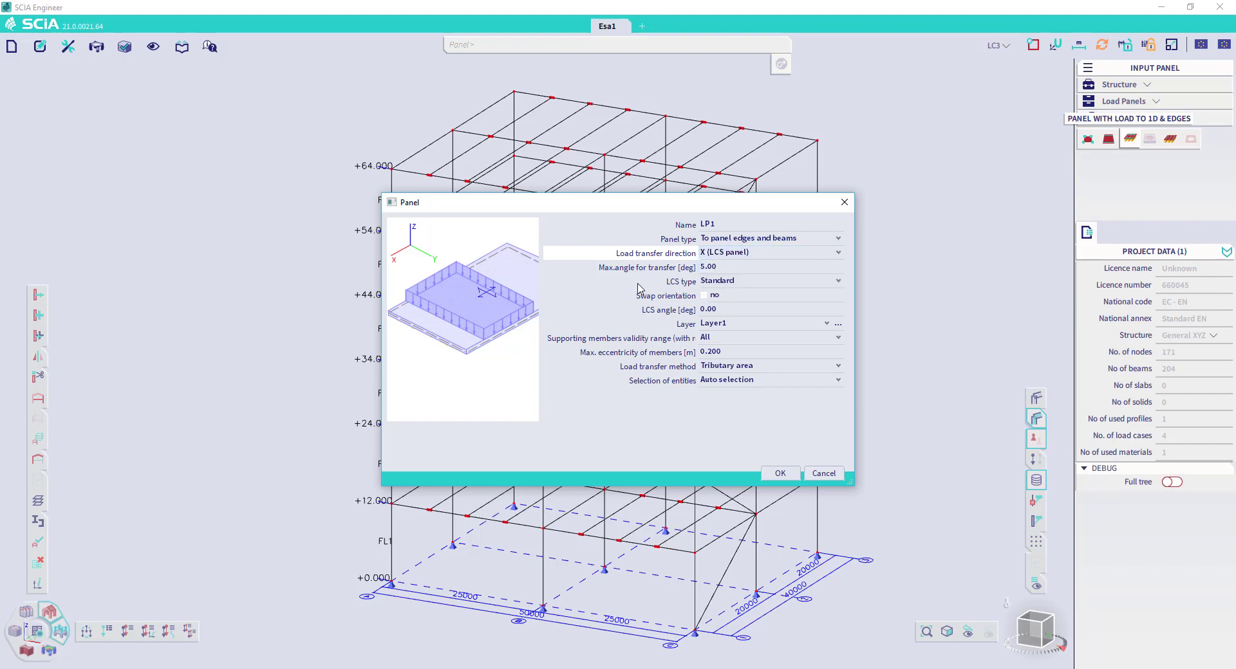
left_click(719, 270)
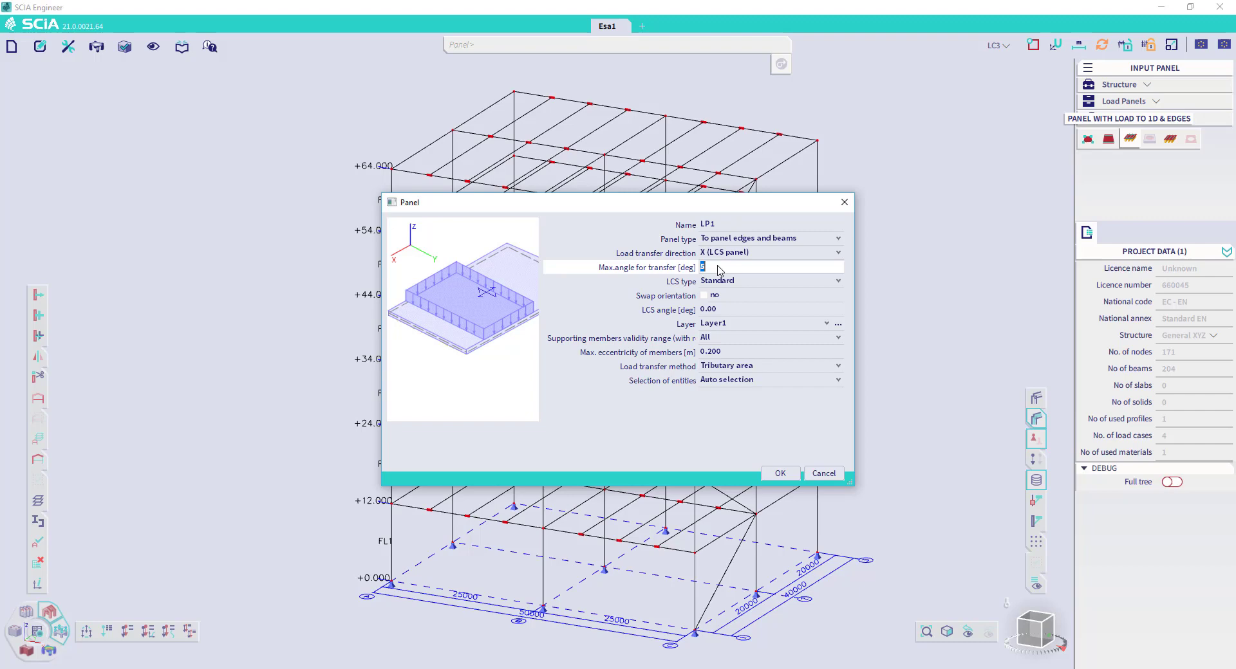
left_click(616, 315)
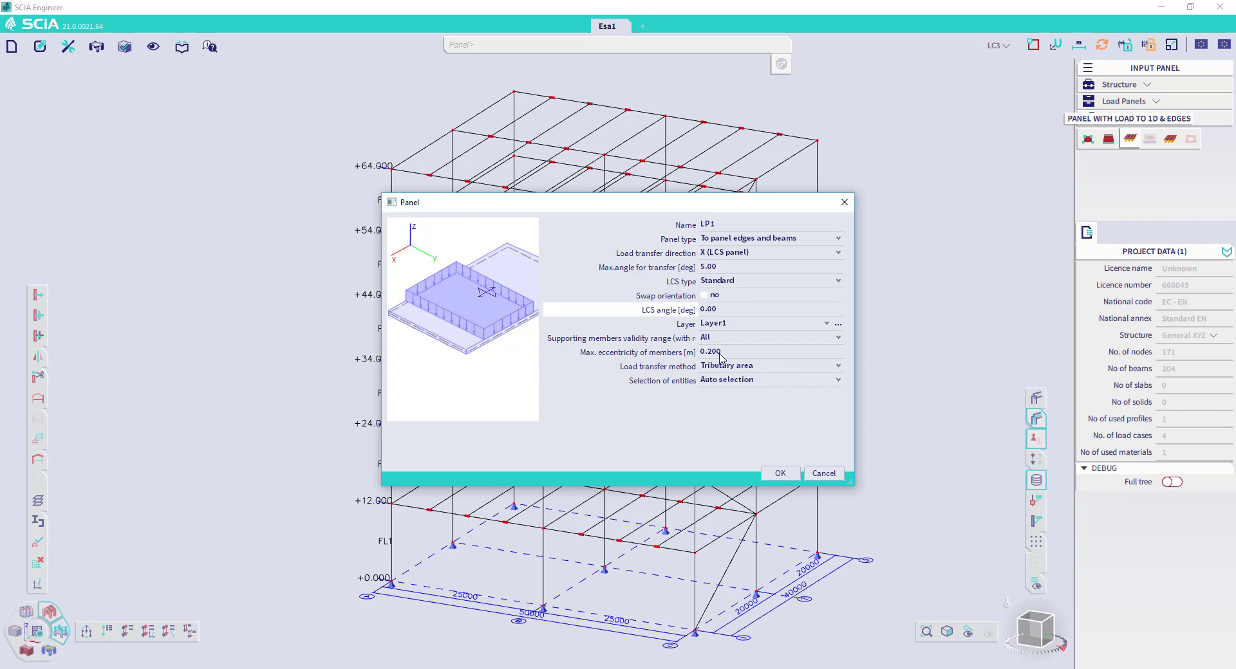
left_click(736, 367)
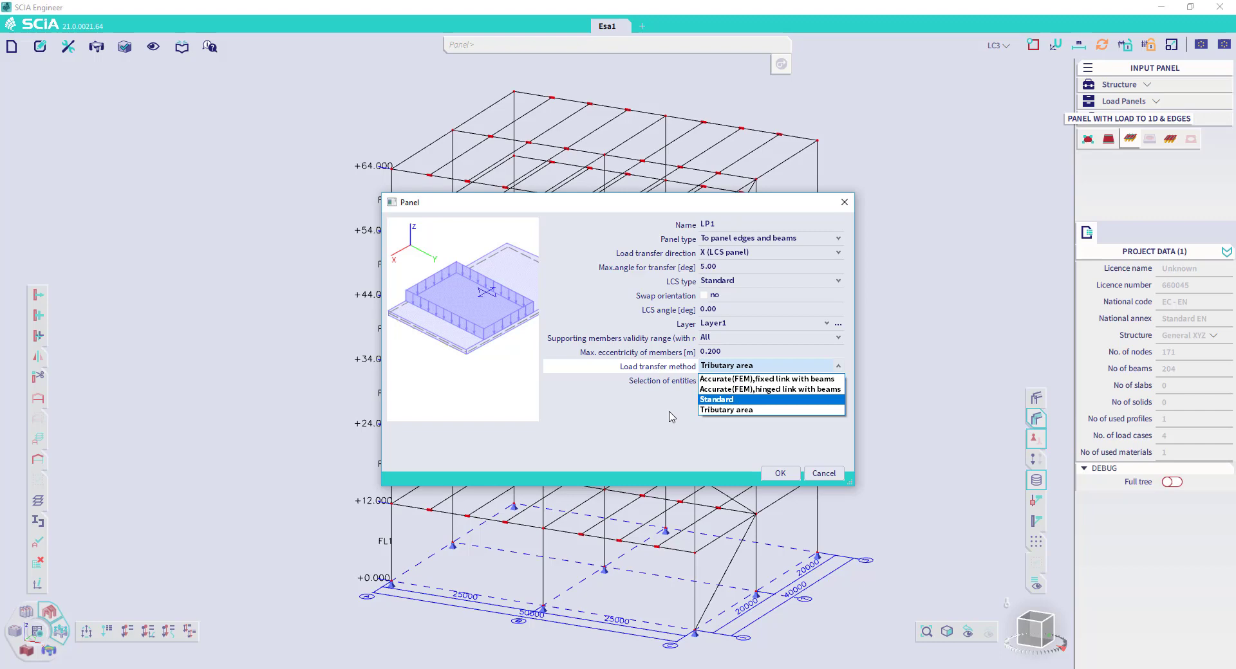
left_click(635, 422)
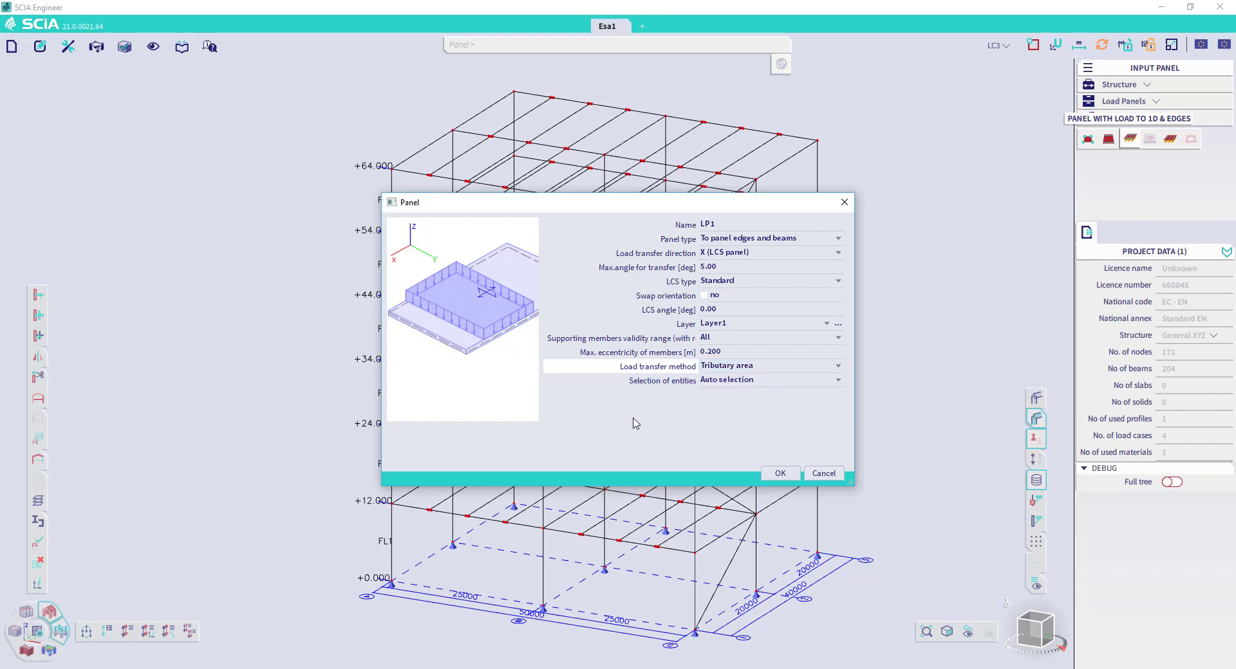
- Draw load panel LP1 through the four roof corner nodes at +64.000, closing the outline at the start node
left_click(776, 474)
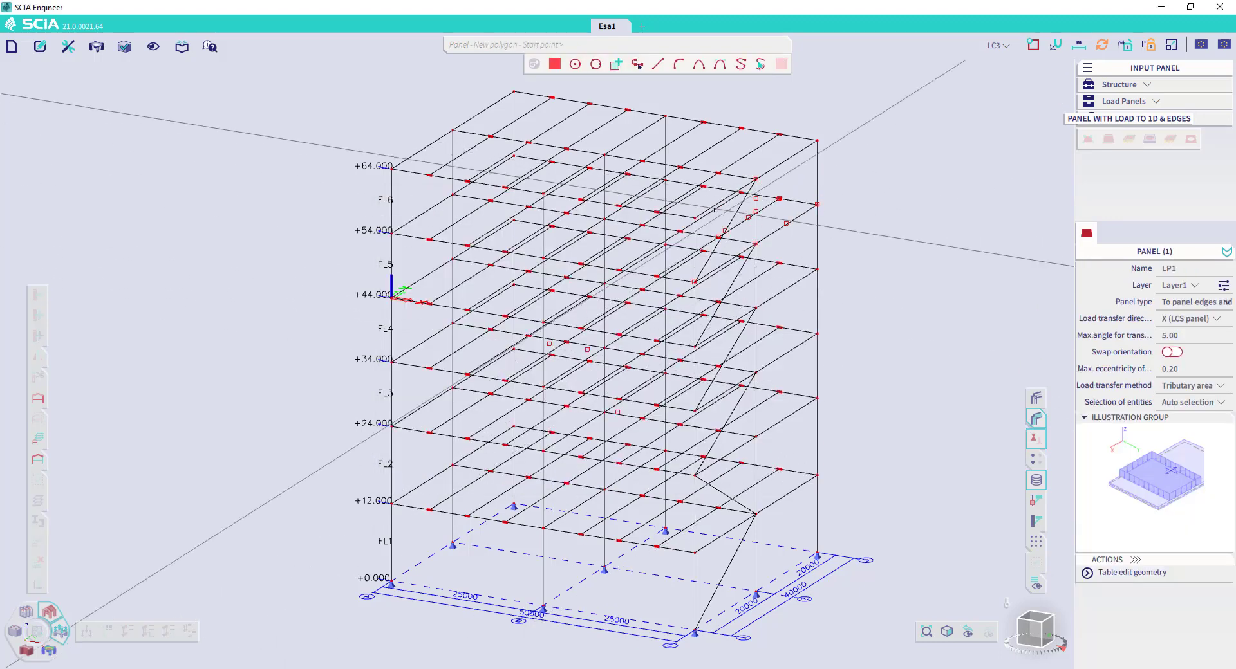
left_click(695, 216)
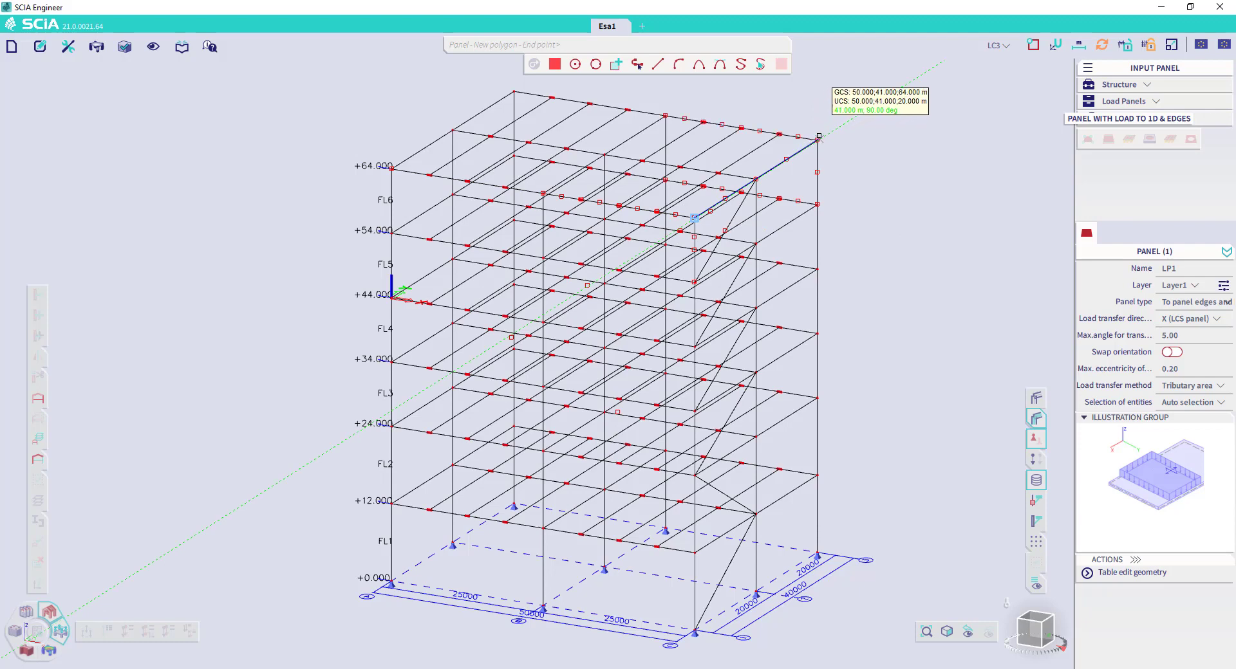
left_click(816, 140)
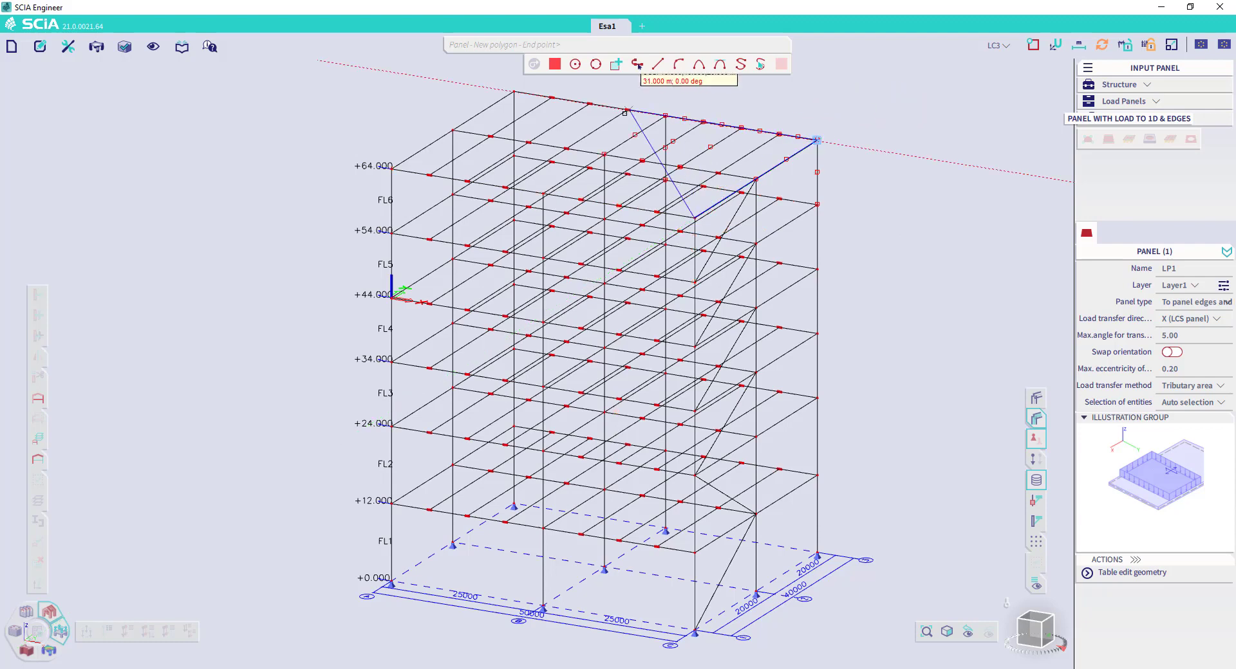
left_click(514, 91)
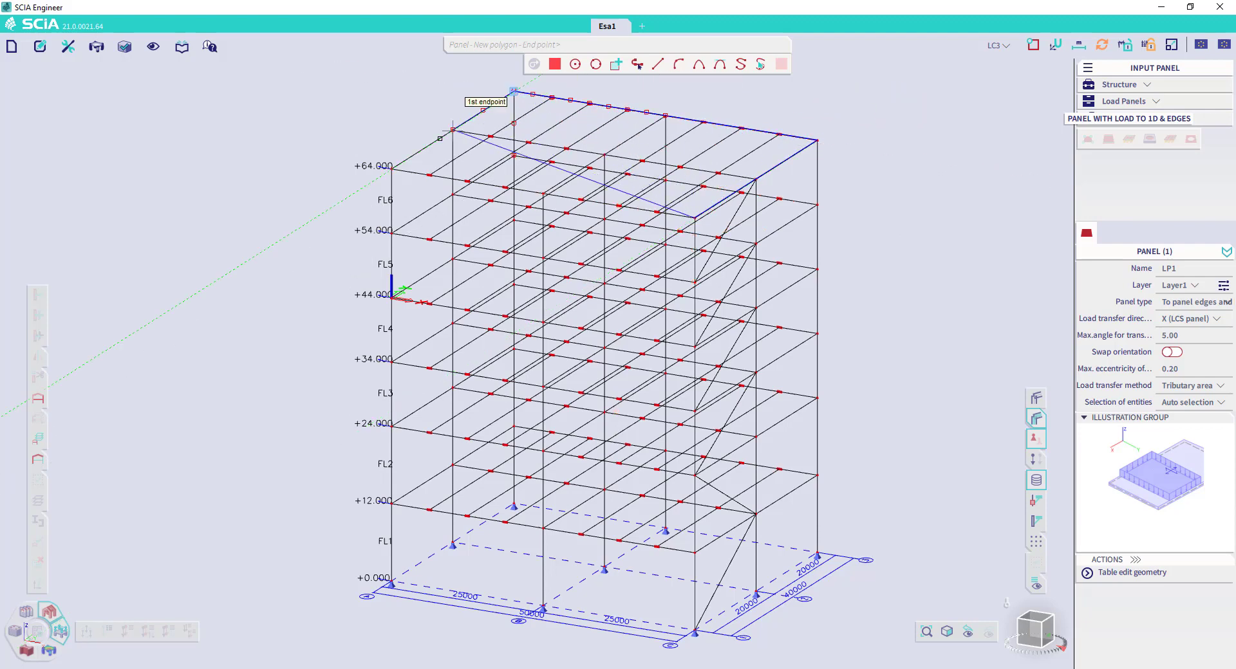
left_click(391, 168)
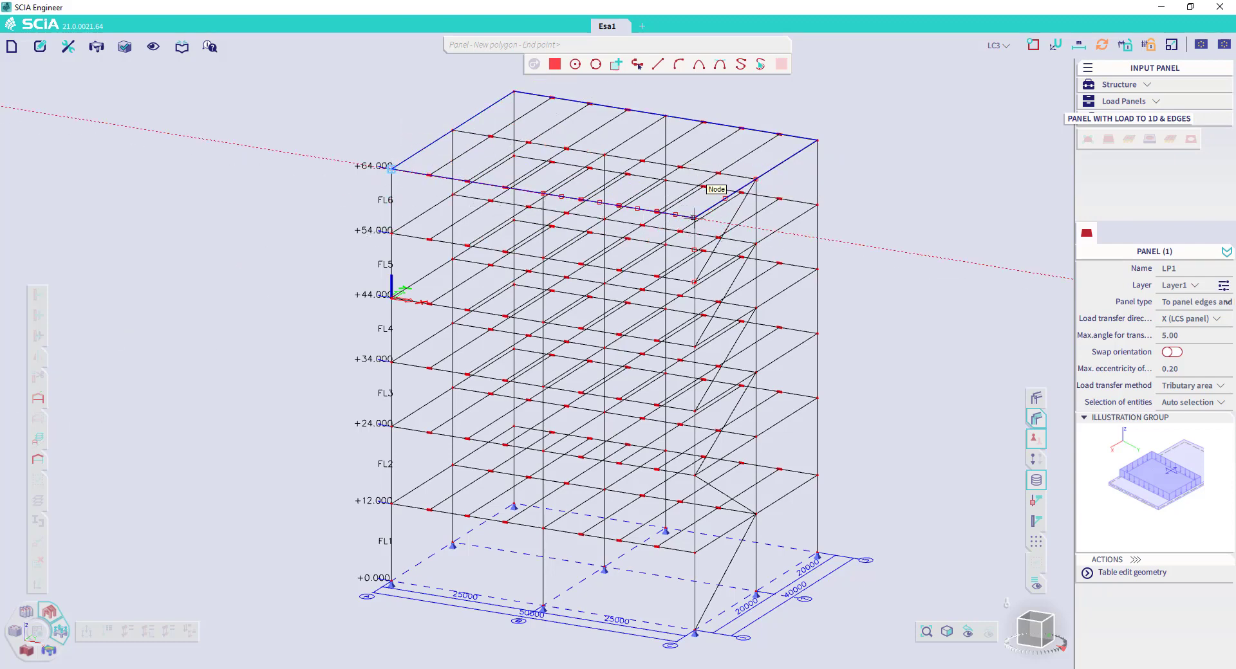
left_click(693, 218)
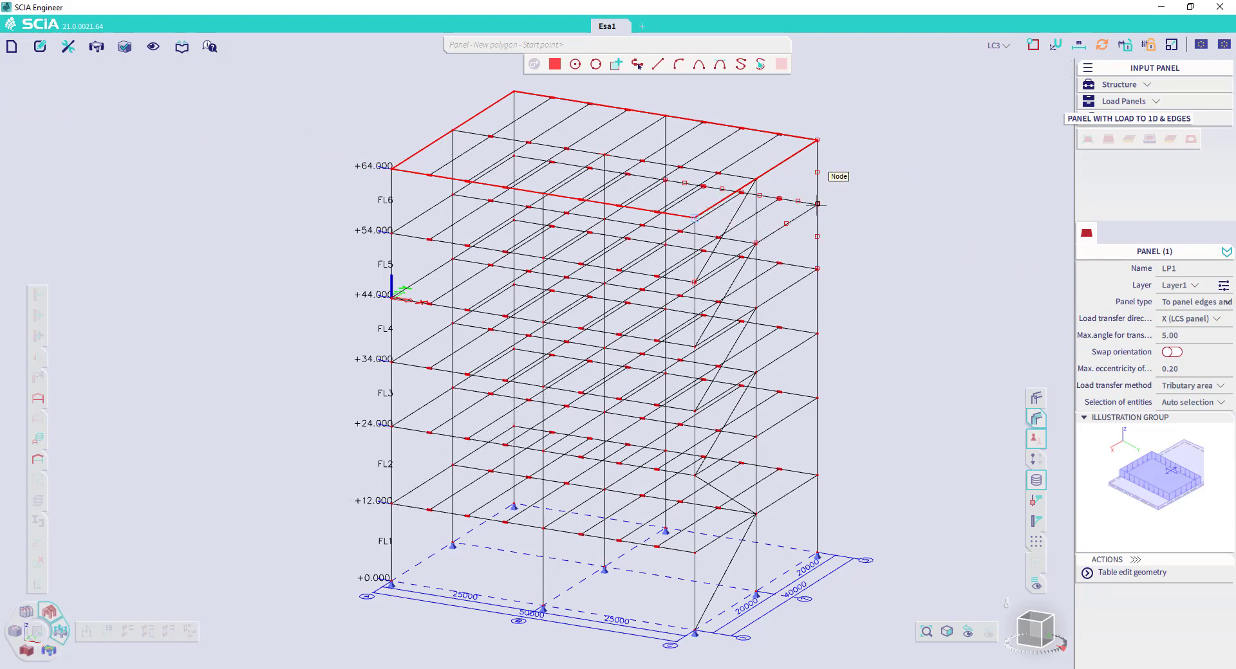
key("Escape")
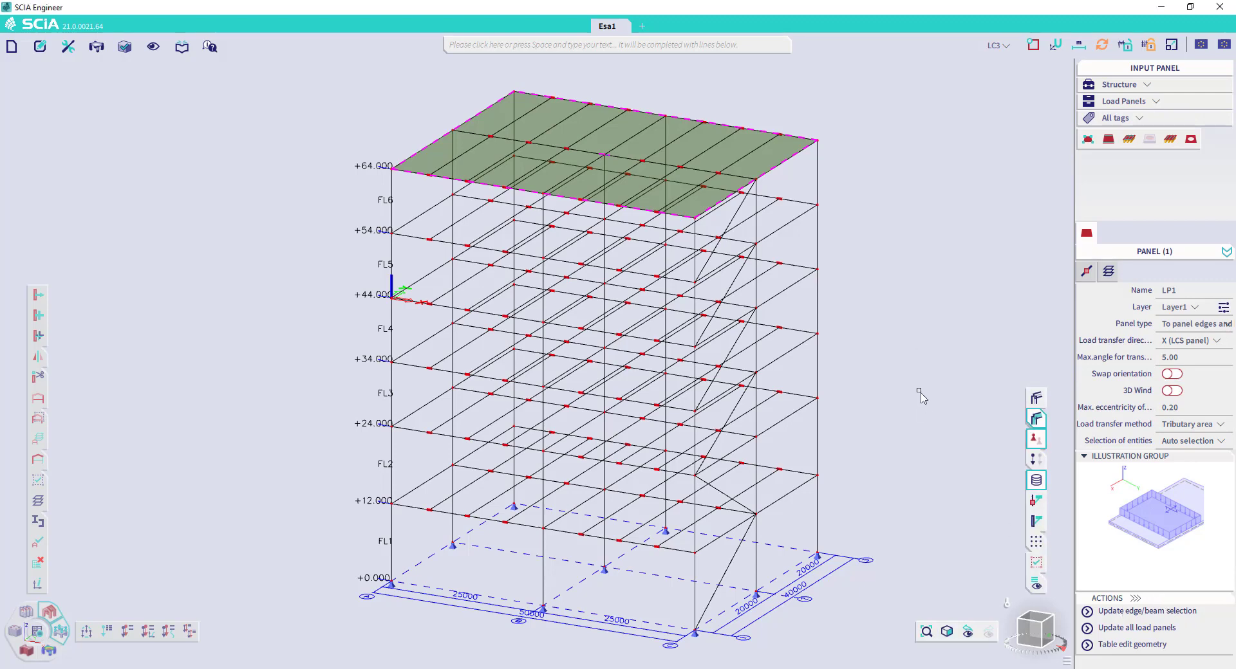
left_click(1176, 615)
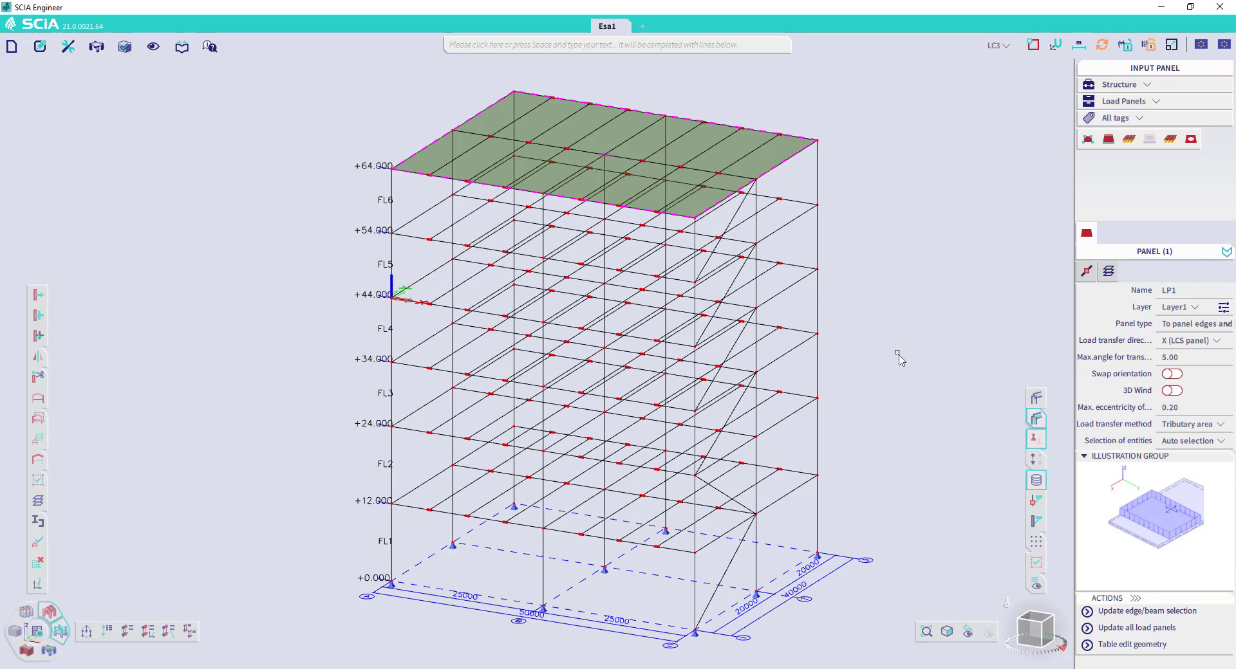
key("Escape")
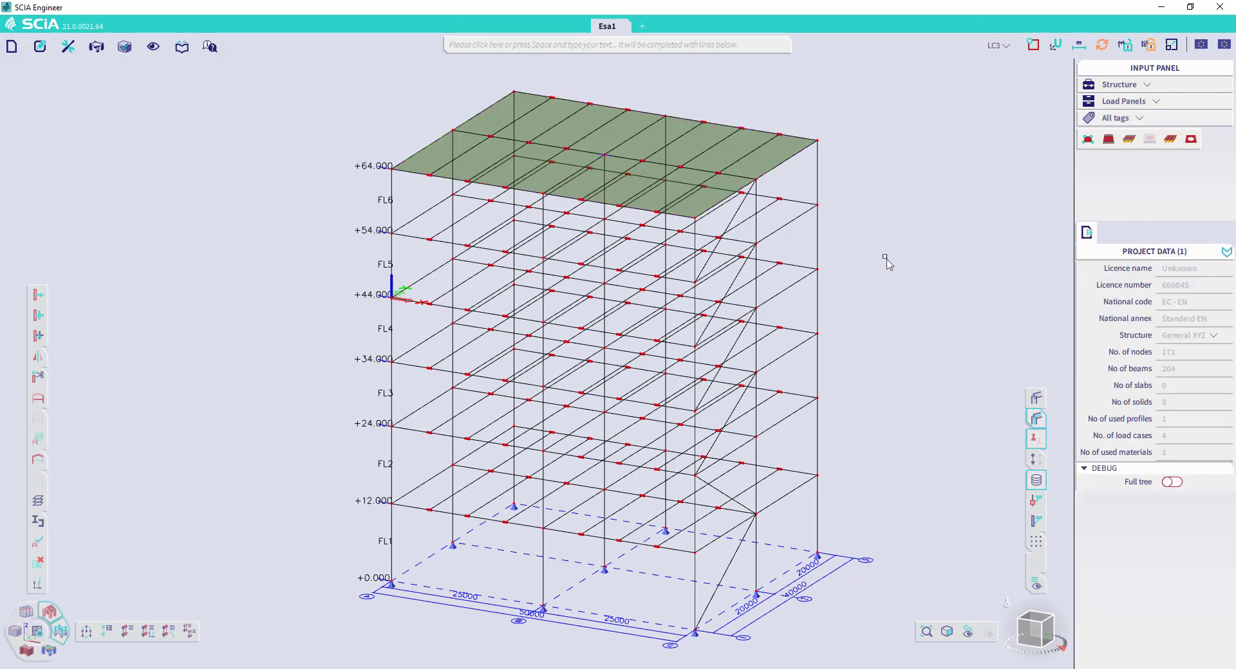
- Apply surface force SF1 of -2.50 kN/m² in Z to the roof load panel
left_click(1120, 85)
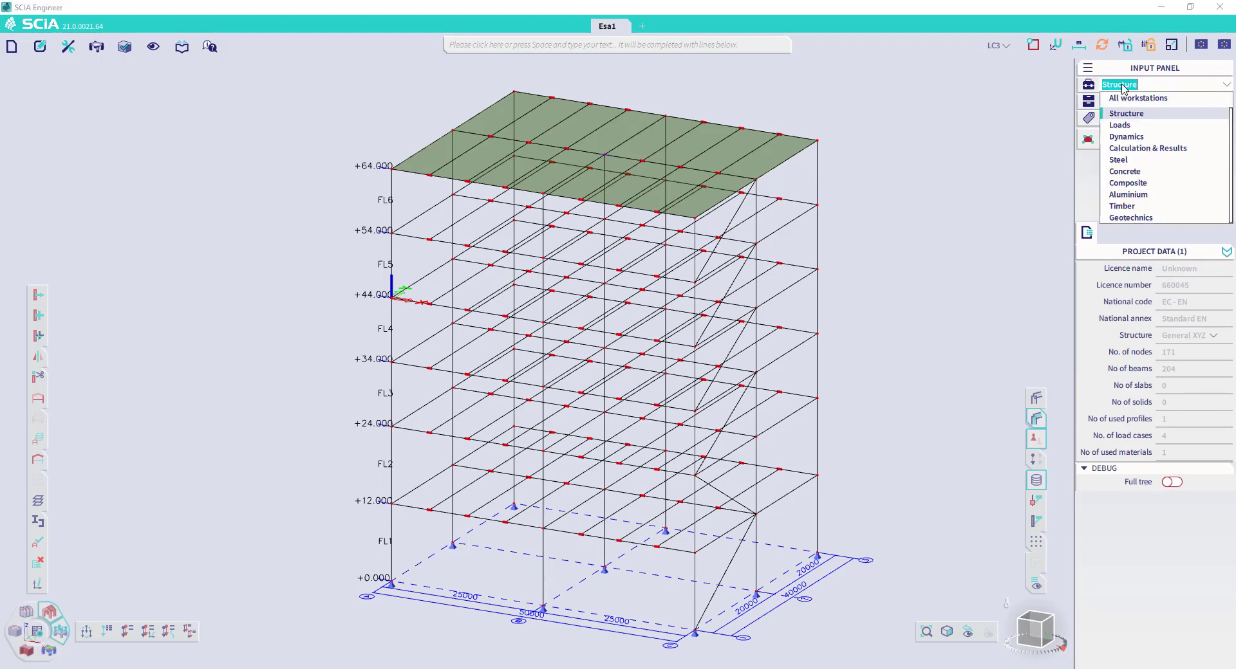
left_click(1119, 125)
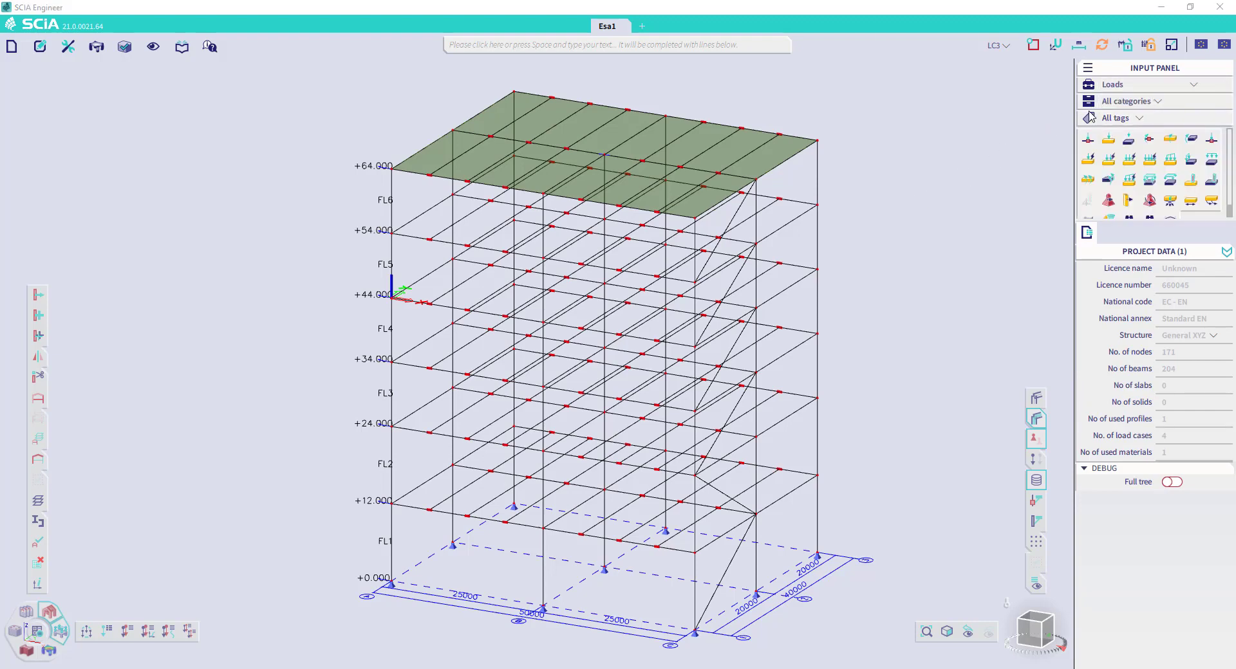
left_click(1143, 103)
left_click(1139, 153)
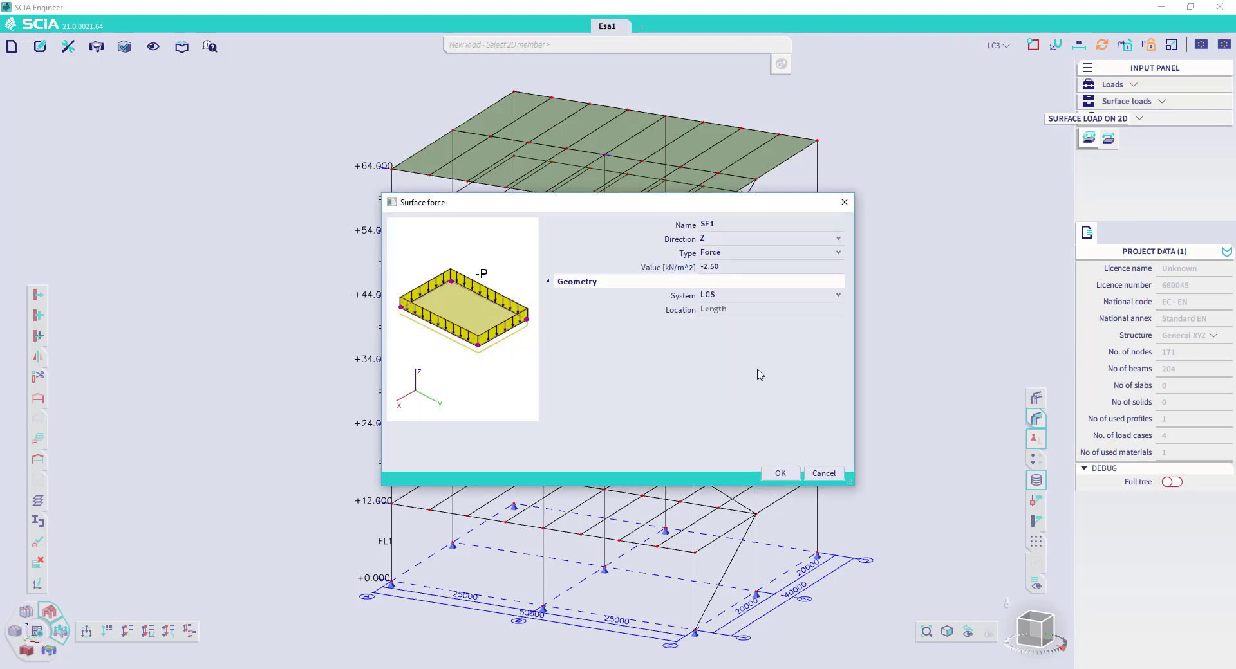
left_click(778, 474)
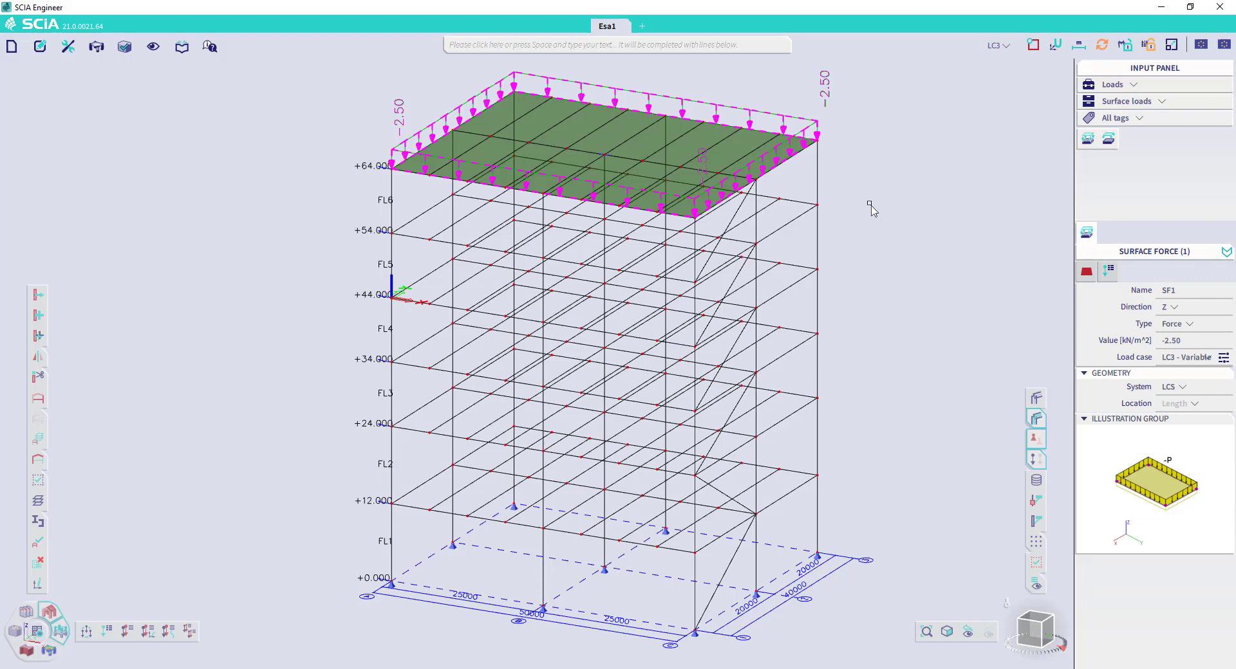
key("Escape")
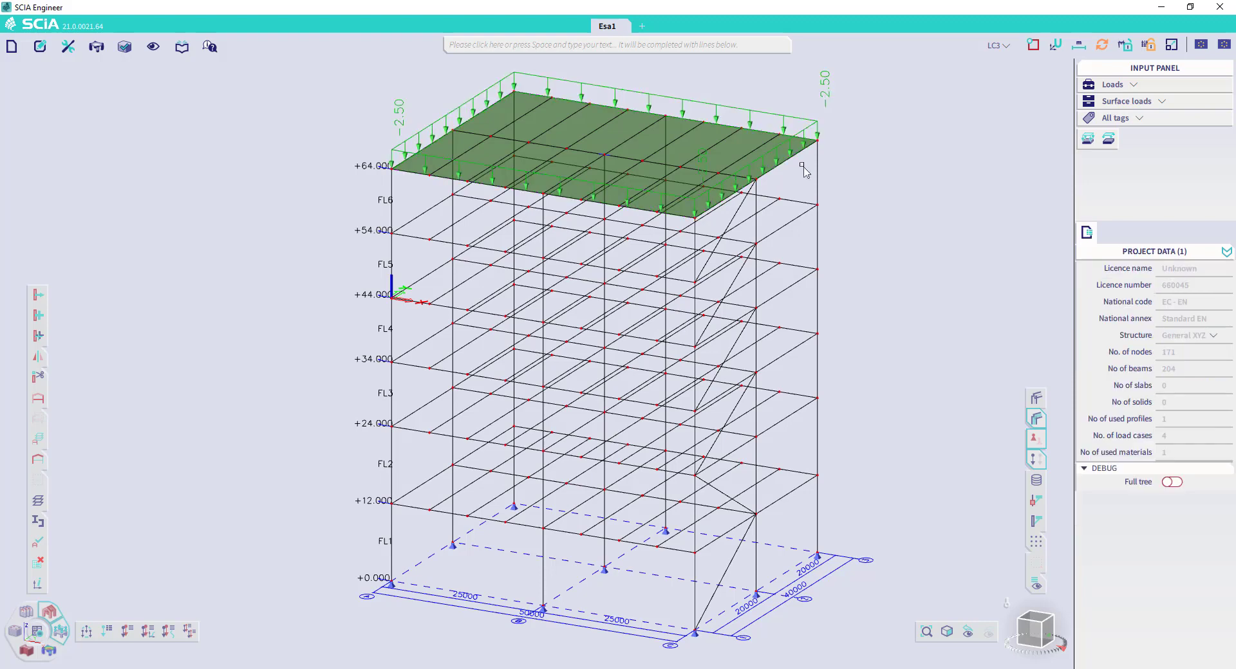
- Select panel LP1 and generate its loads as beam line forces of -15.63 and -7.81 kN/m
left_click(598, 157)
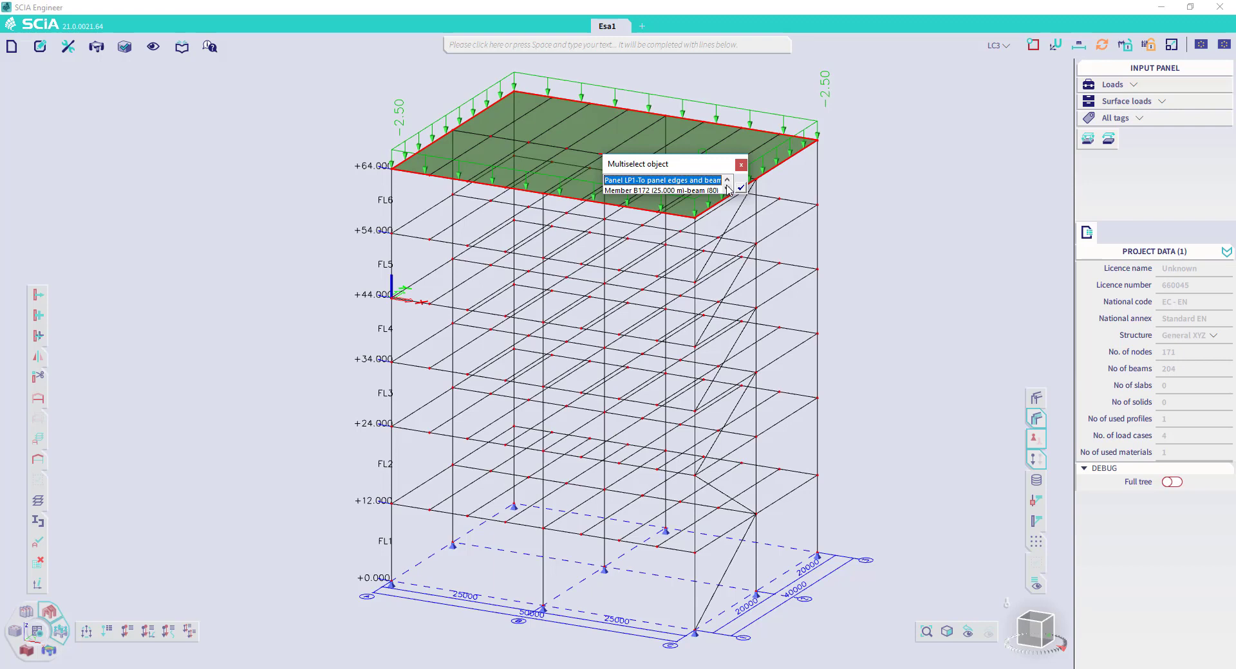
left_click(740, 188)
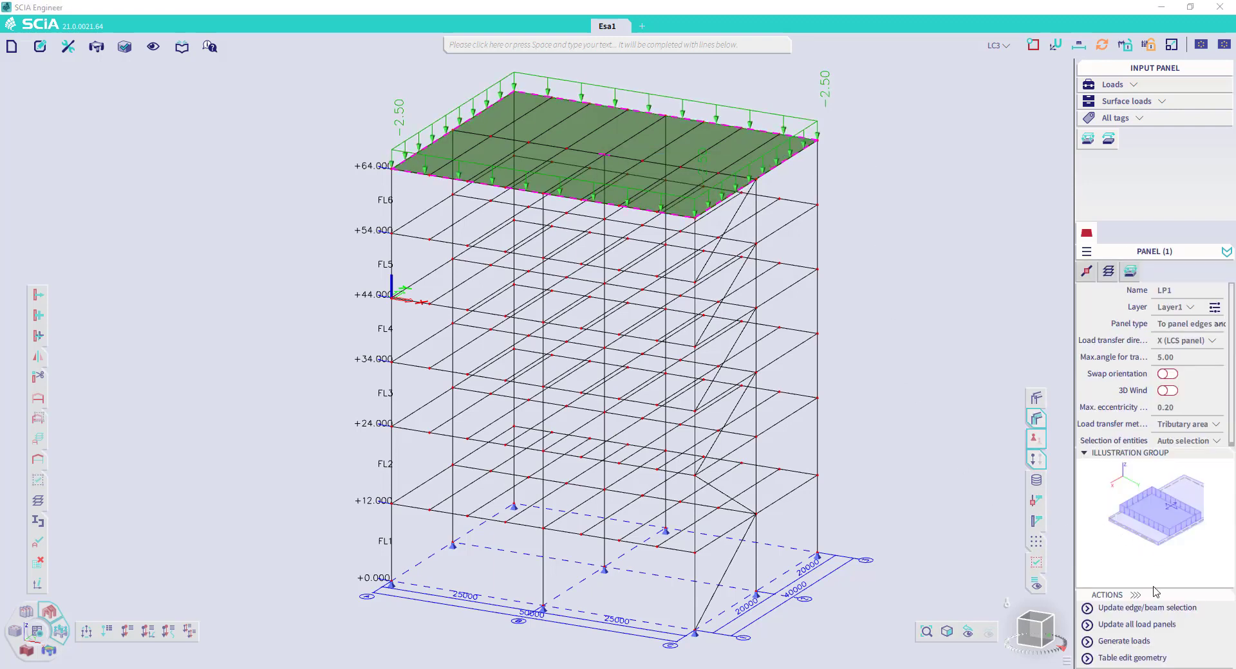
left_click(1123, 641)
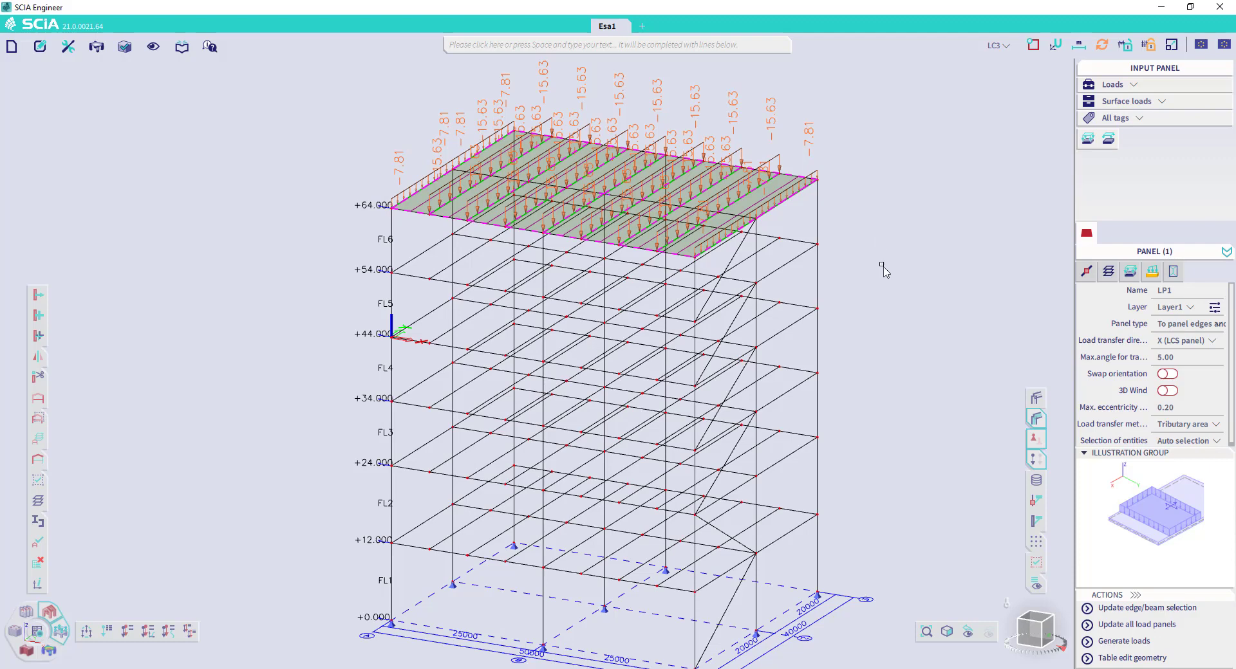
- Set LP1's load transfer method to Accurate(FEM), fixed link with beams, and inspect the regenerated loads
left_click(1213, 428)
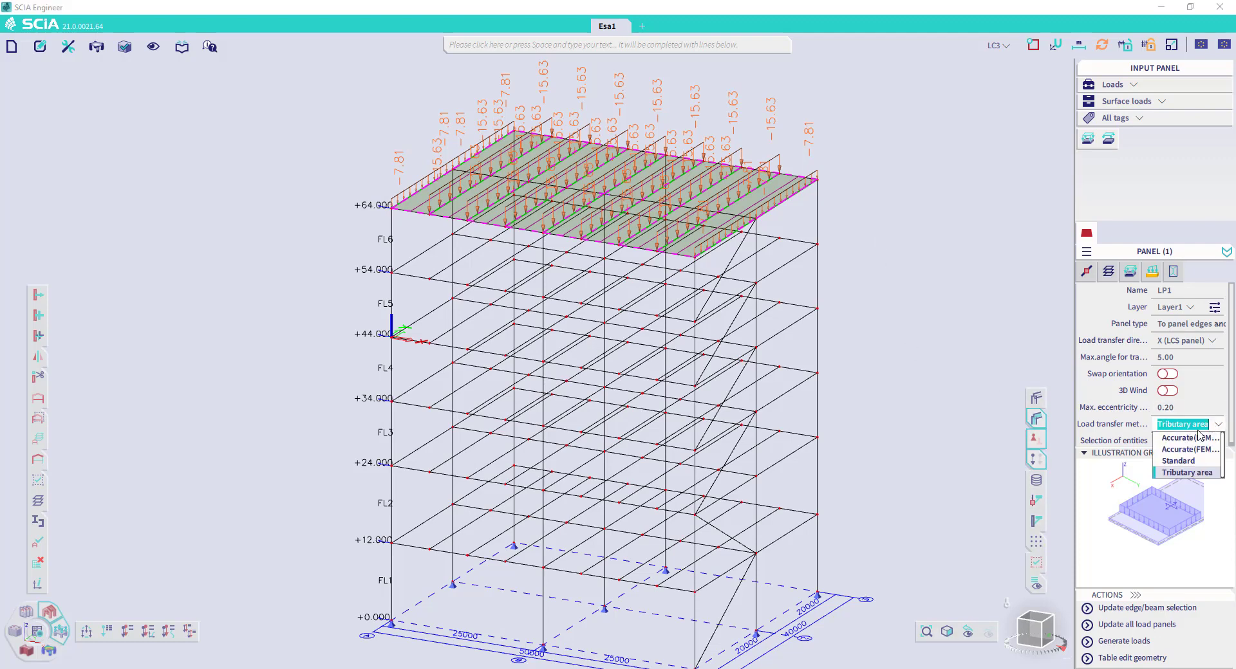
left_click(1194, 440)
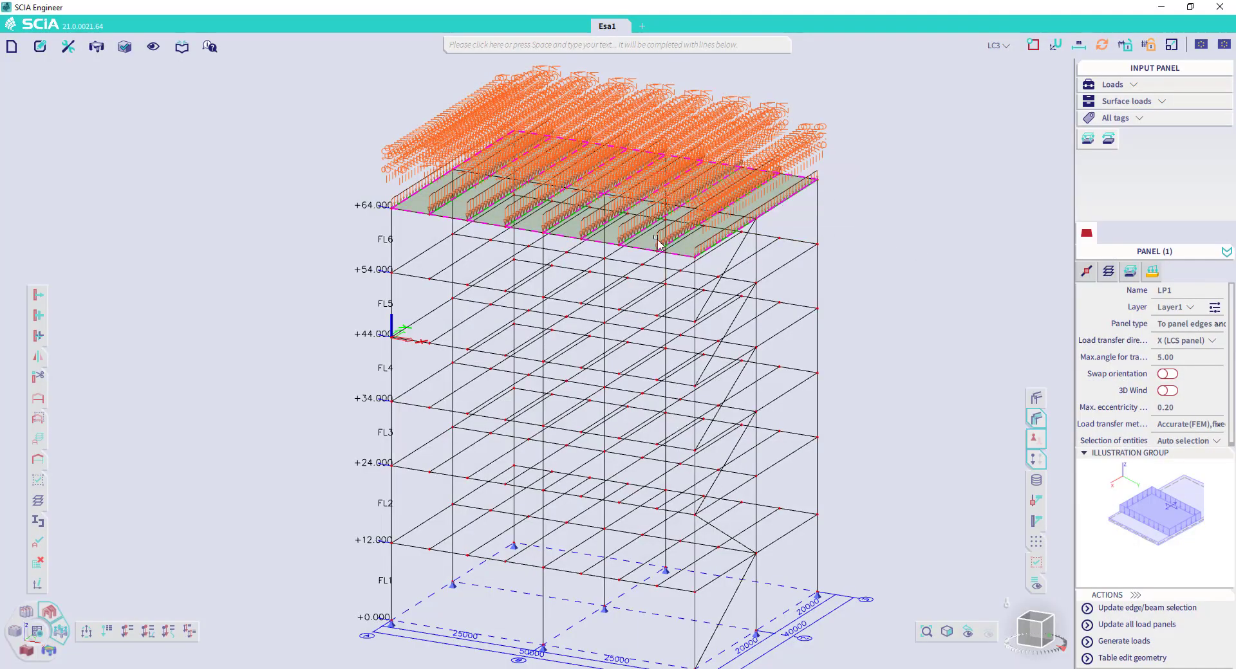
scroll(658, 244, "up", 5)
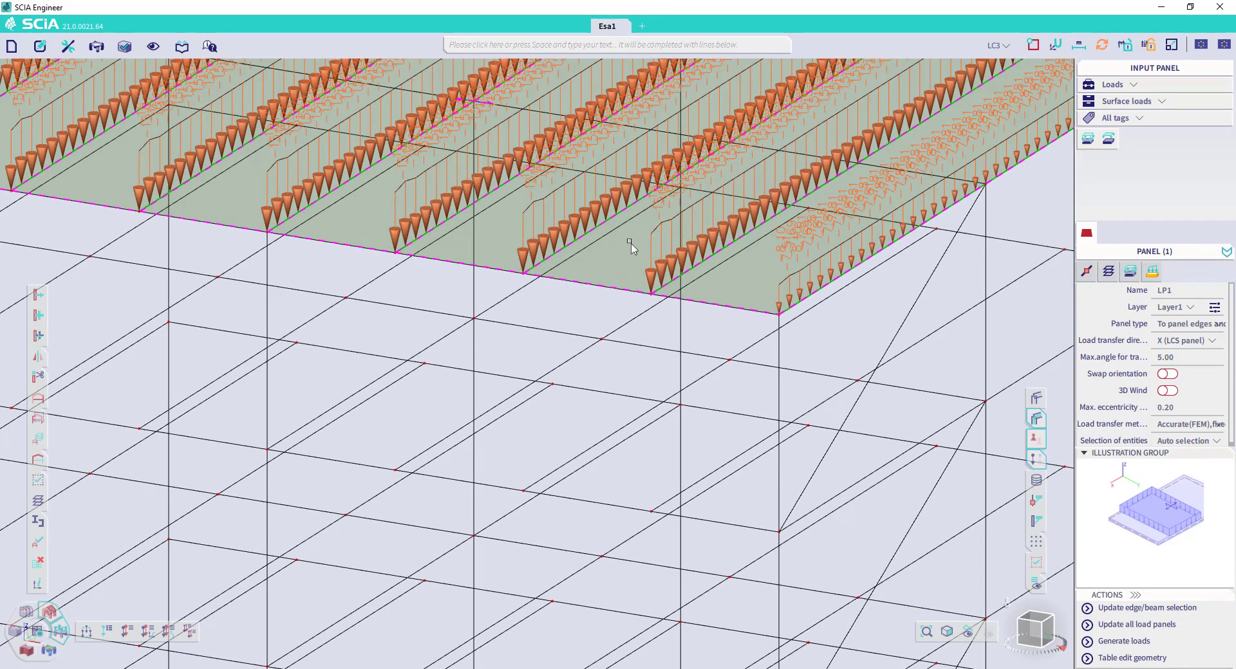
scroll(630, 245, "down", 5)
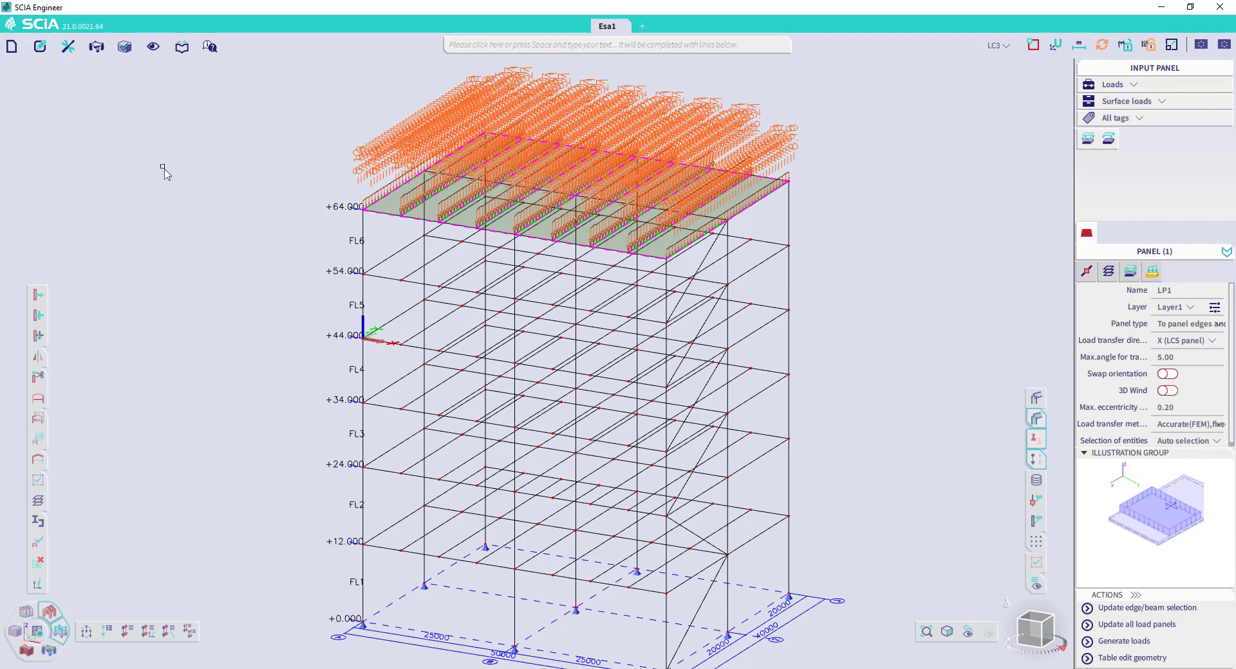
- Set Average size of panel element to 5.000 m in the advanced mesh settings
left_click(67, 46)
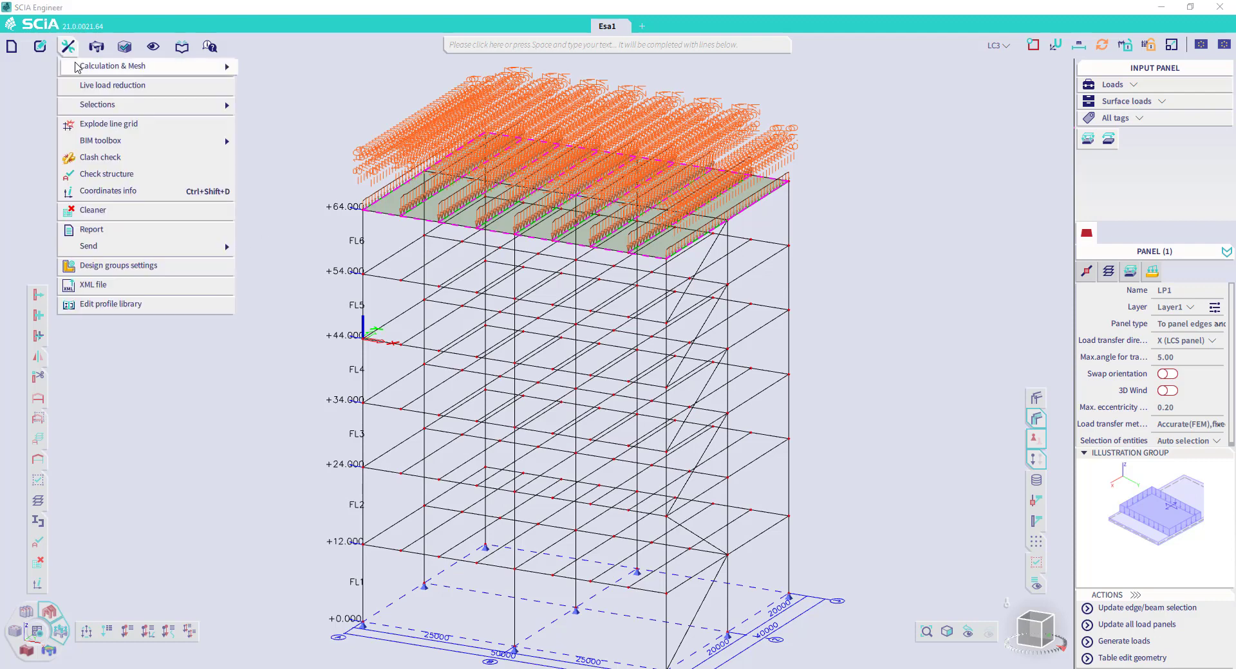
mouse_move(82, 68)
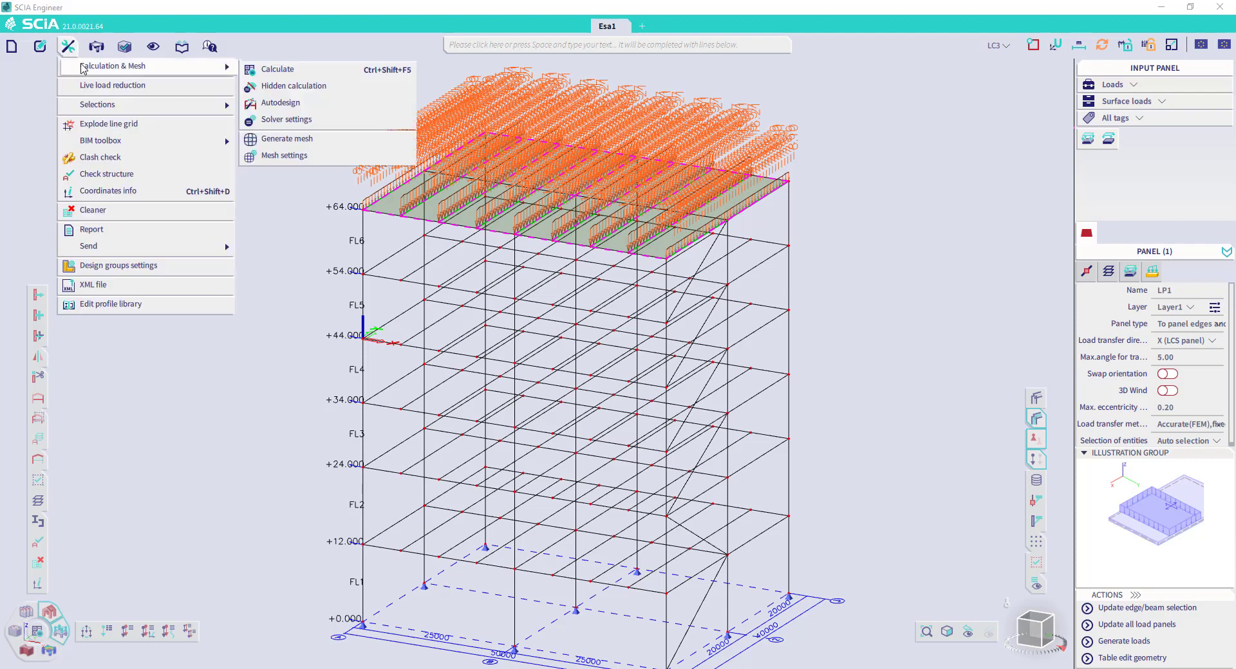
left_click(298, 157)
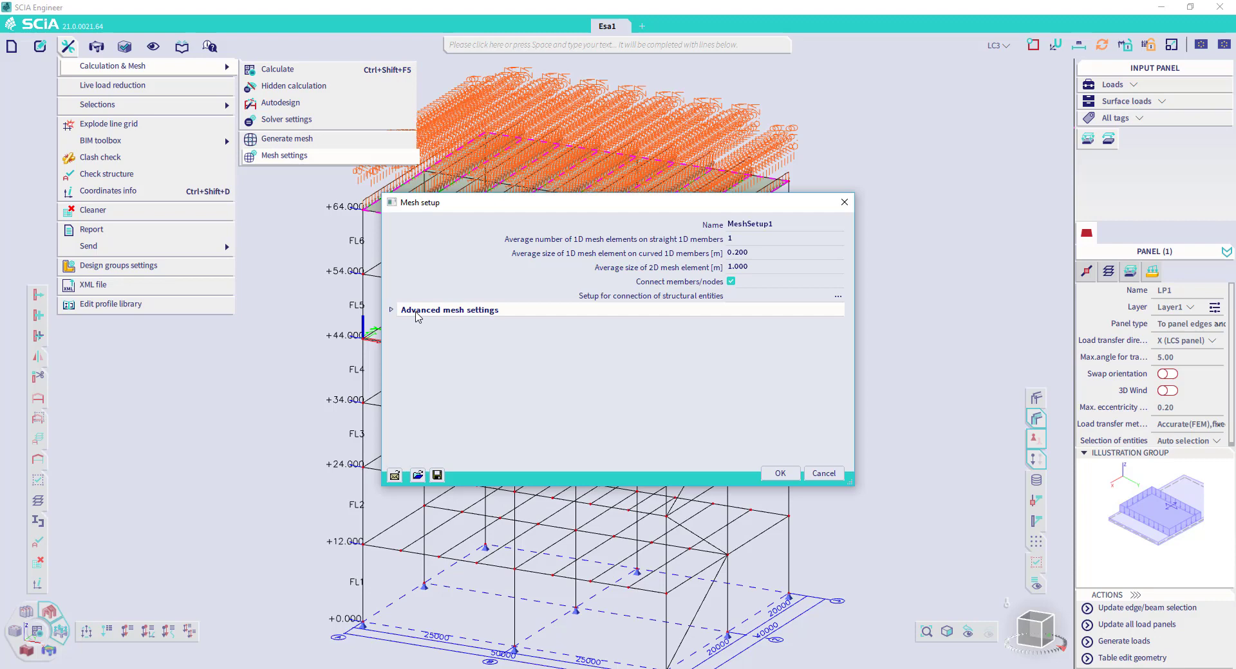
left_click(418, 312)
left_click(716, 368)
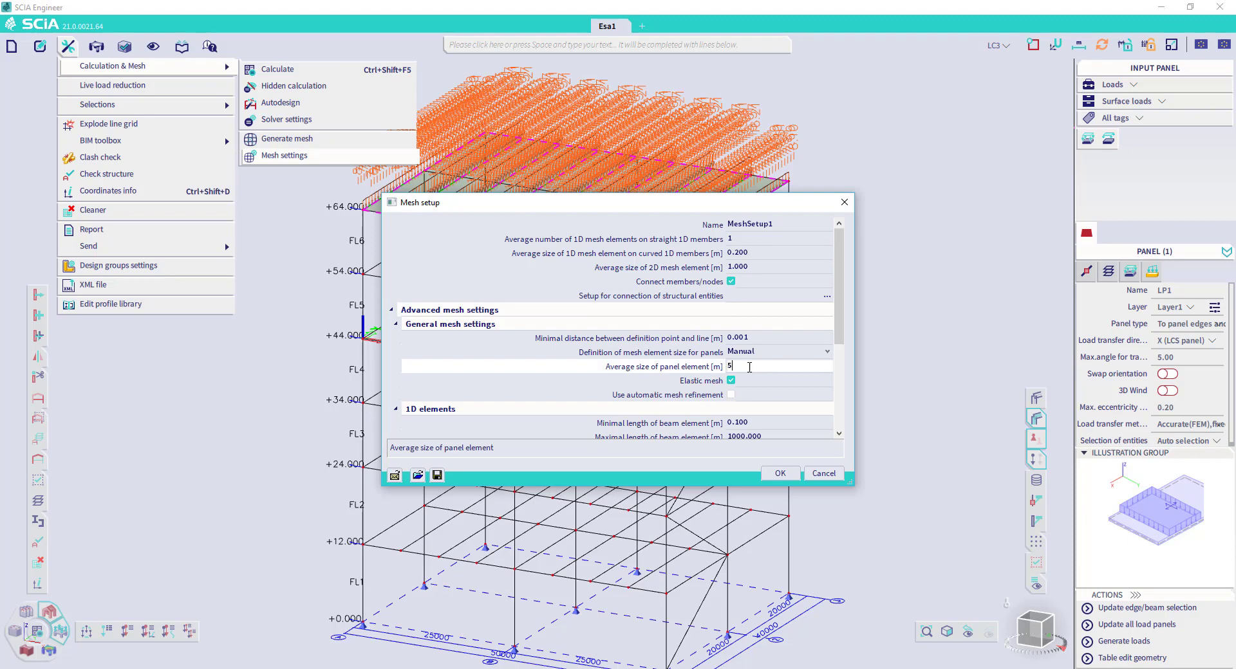
type("5")
key("Return")
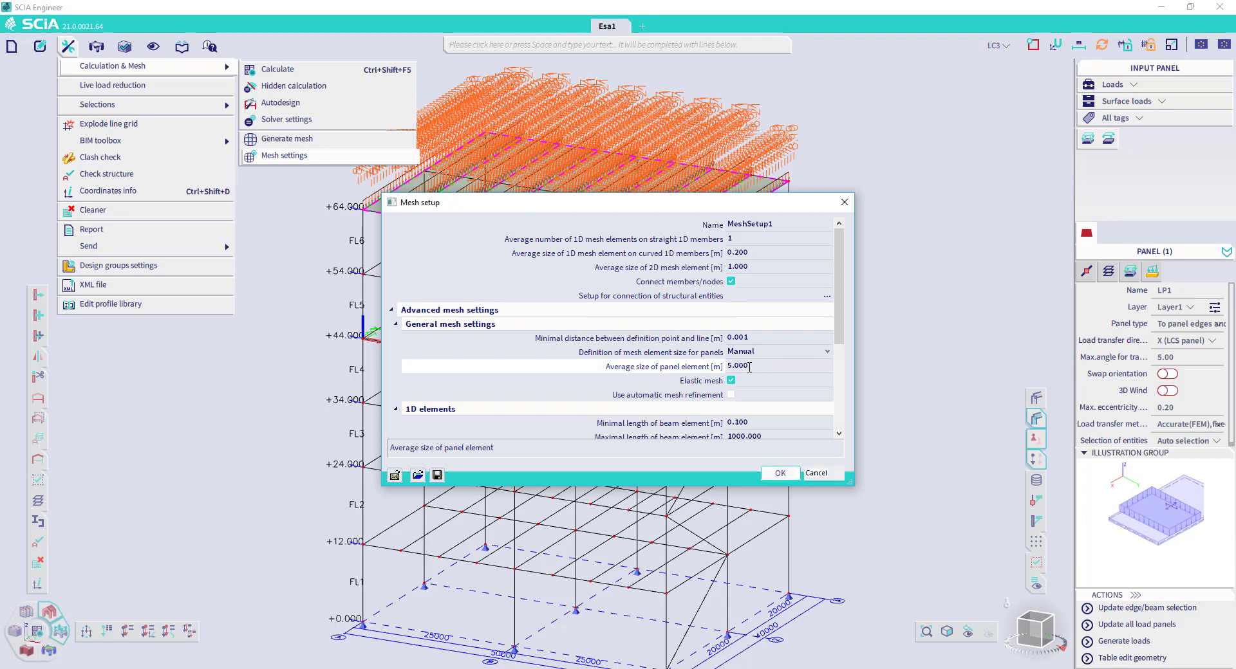
left_click(780, 475)
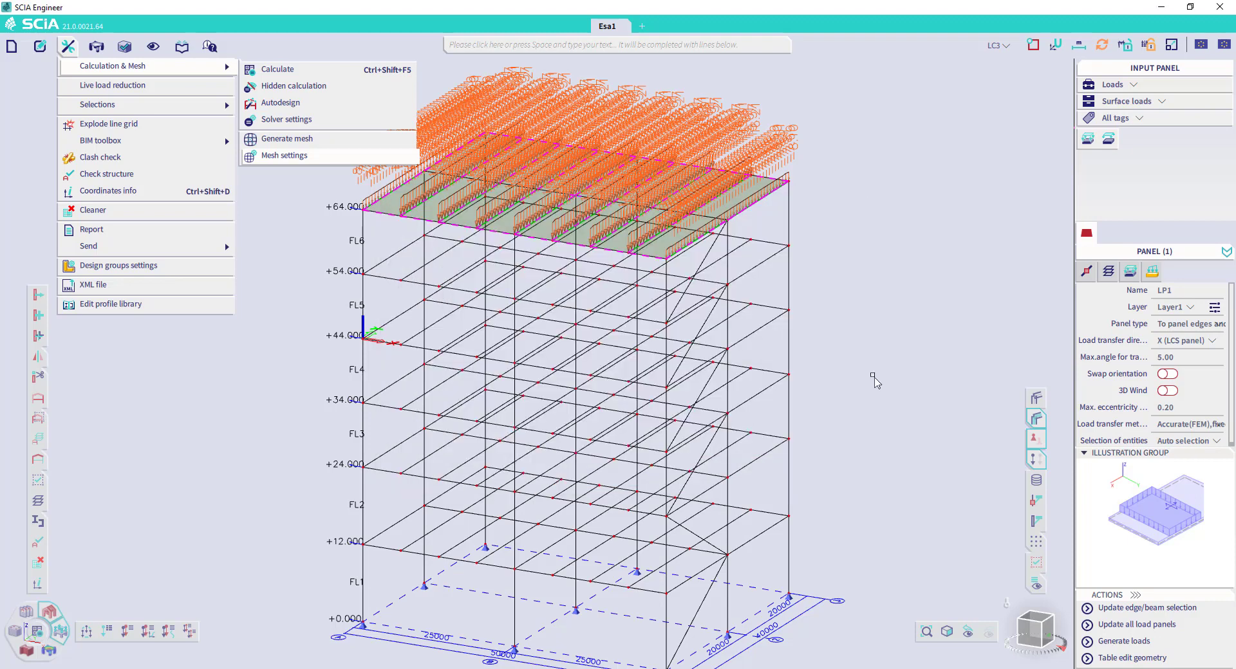
- Set LP1's load transfer direction to Y (LCS panel)
left_click(1152, 649)
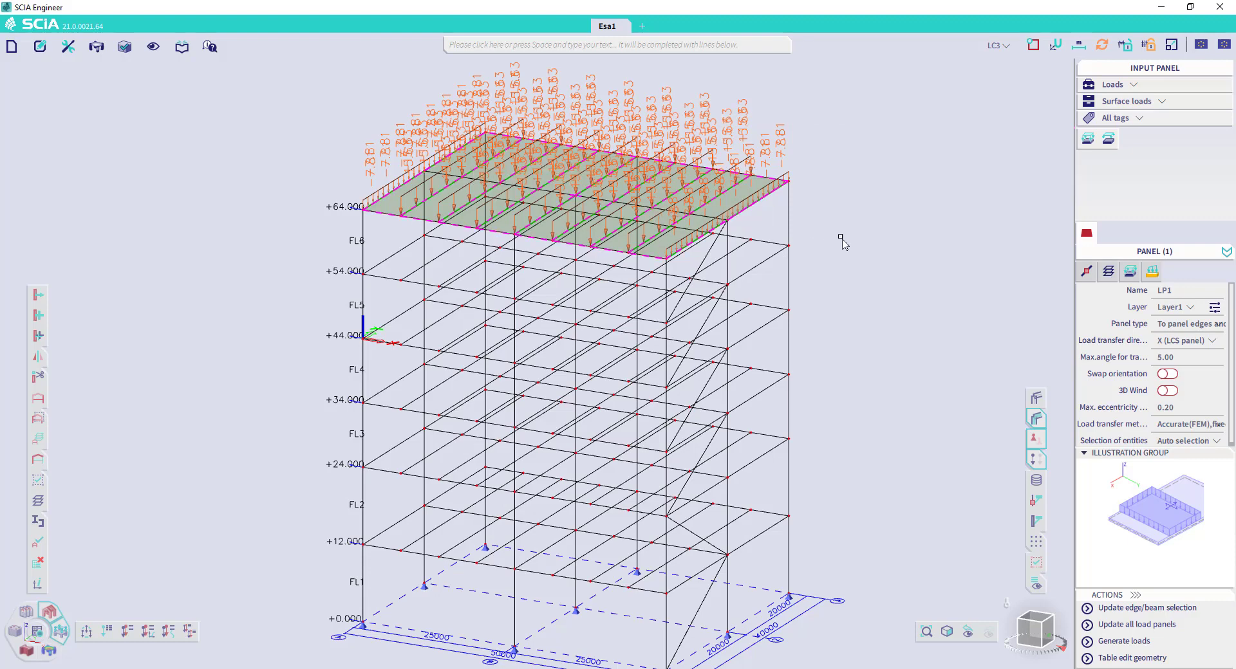
left_click(1187, 343)
left_click(1186, 366)
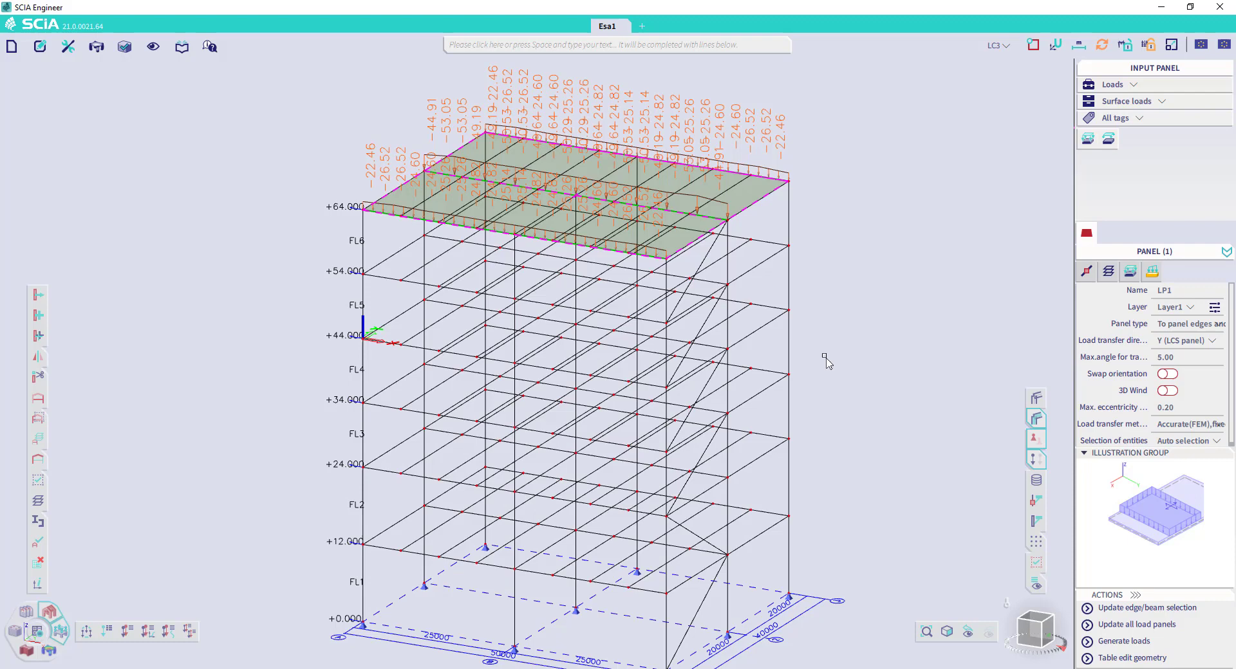
- Return the load transfer direction to X (LCS panel) and regenerate the roof loads
left_click(1183, 341)
left_click(1183, 341)
left_click(1178, 353)
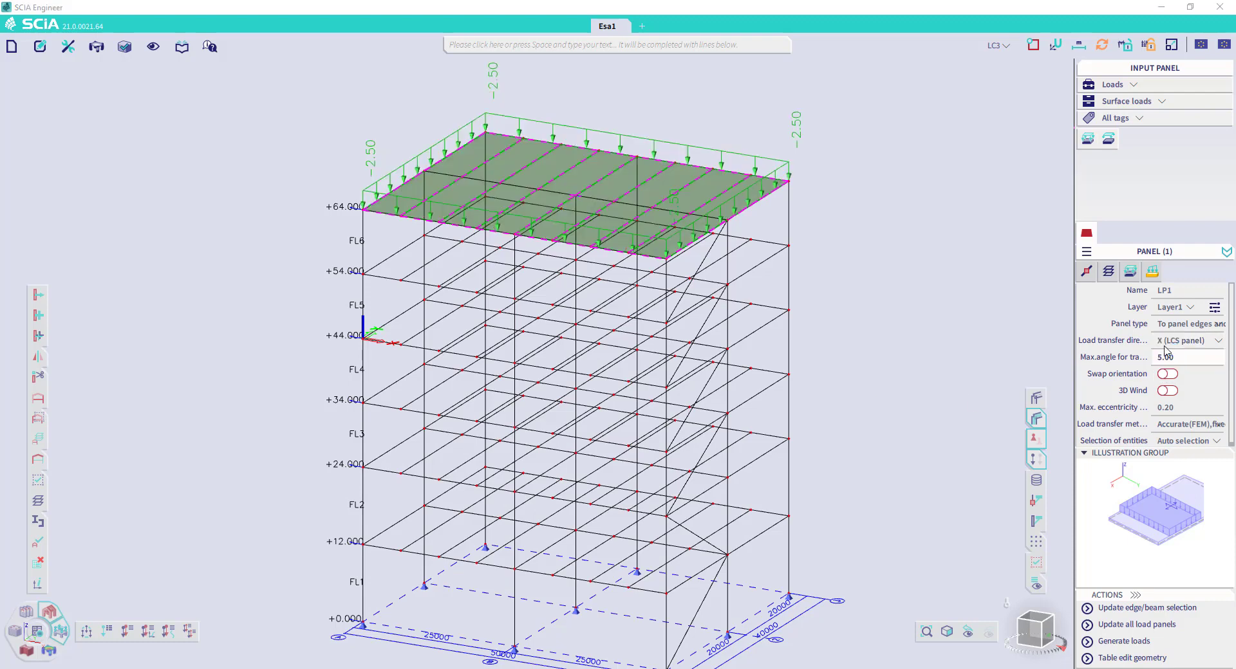
left_click(1173, 642)
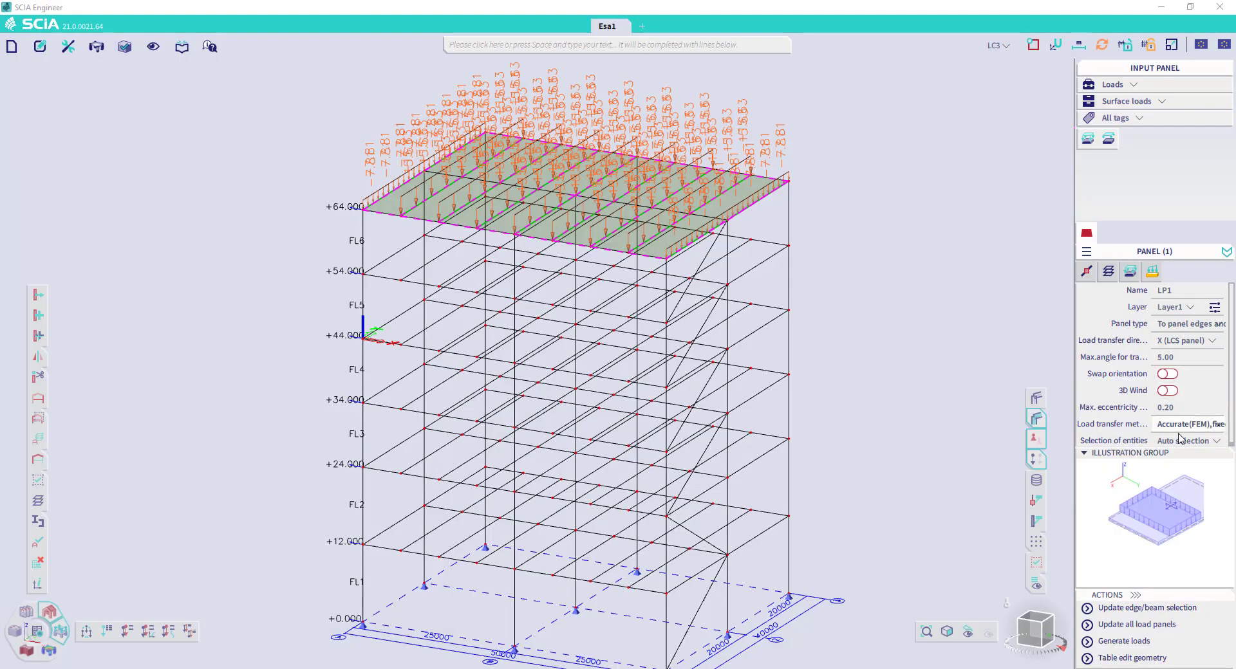
- Switch LP1 to User selection and pick edge beam B182 plus another roof edge beam as receivers
left_click(1187, 442)
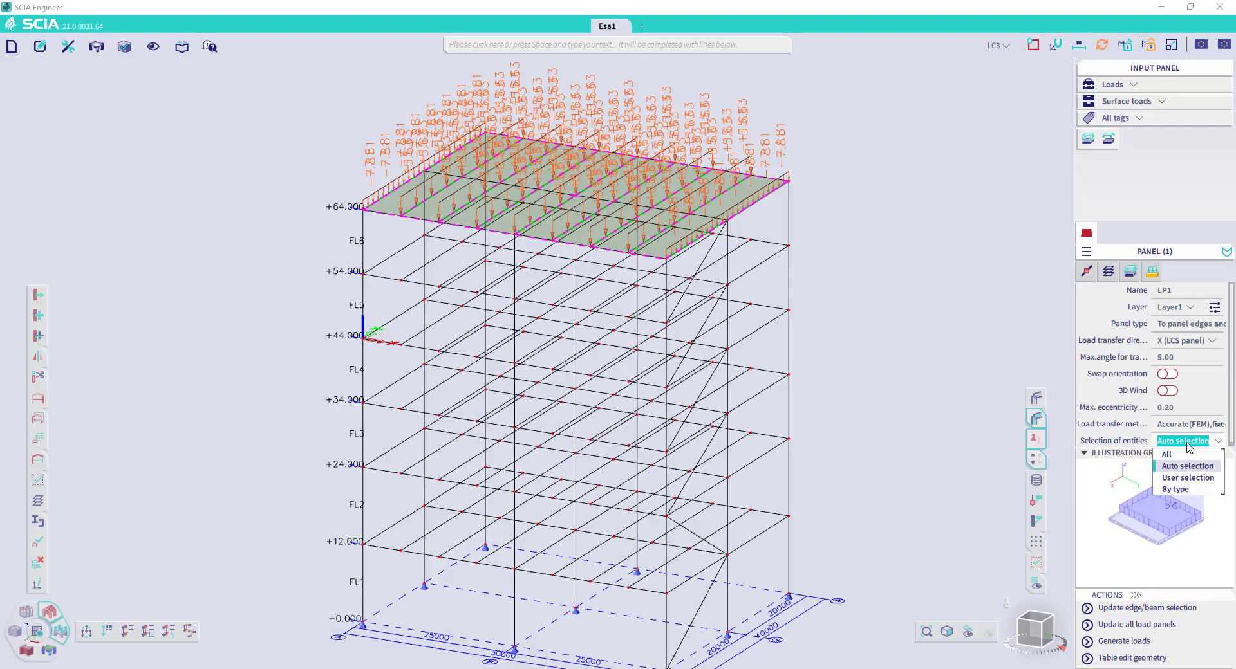
left_click(1179, 479)
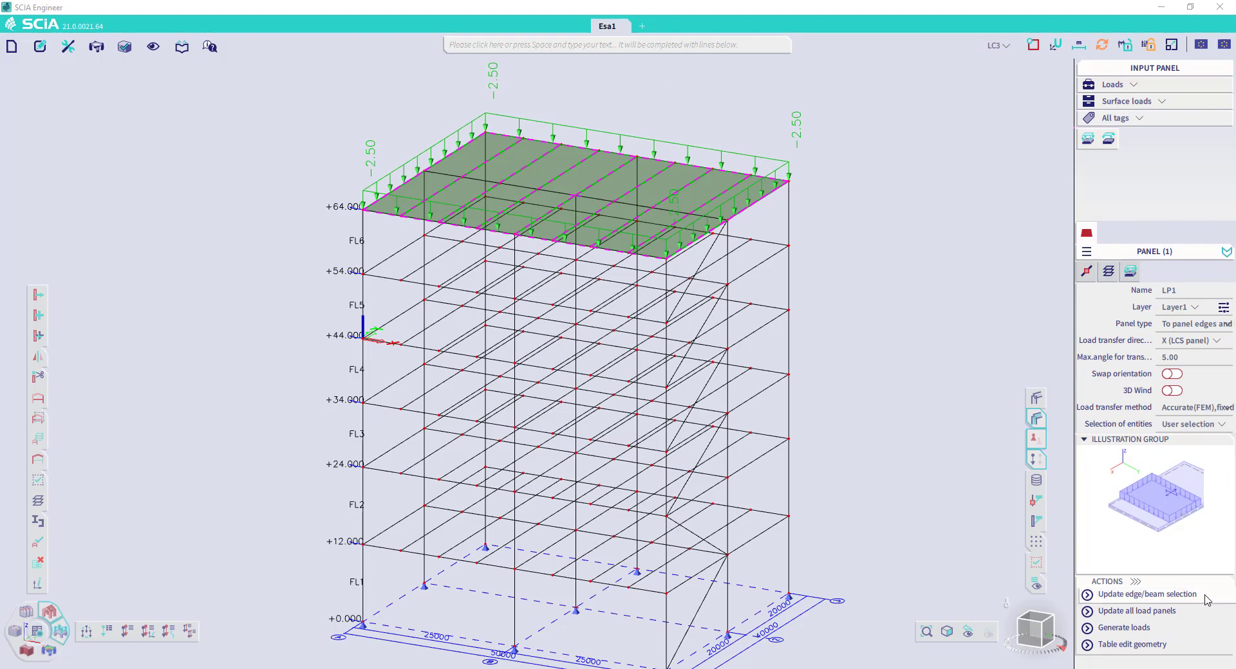
left_click(1205, 596)
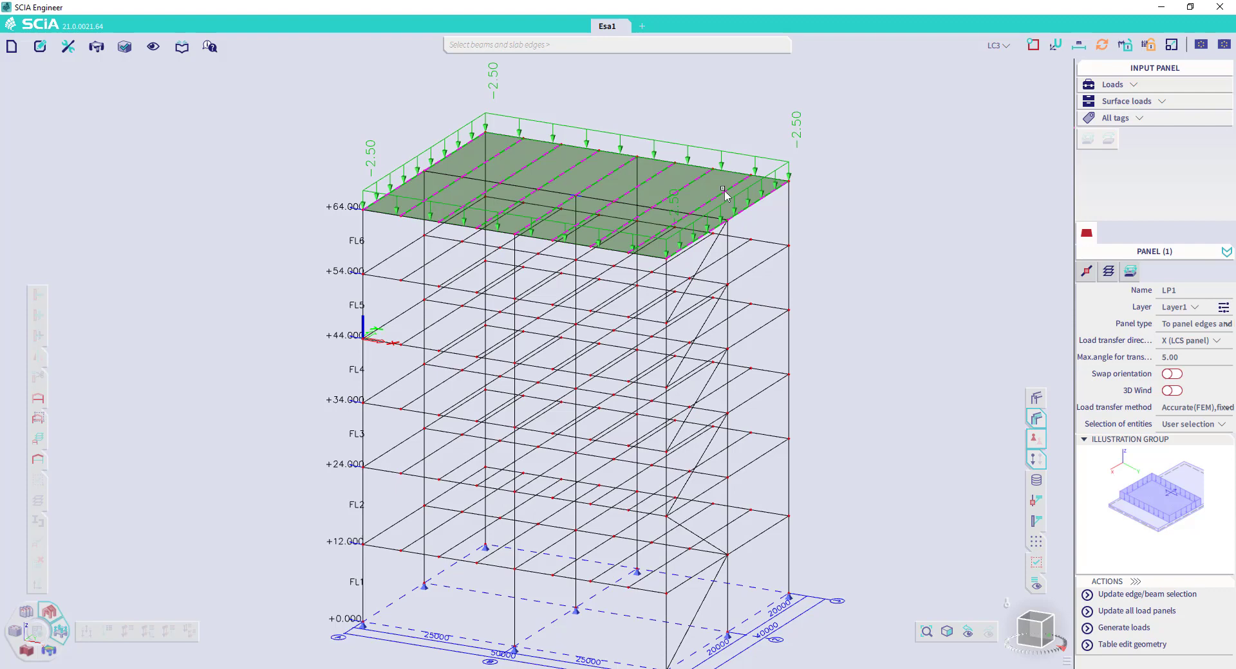
left_click(468, 150)
left_click(566, 172)
key("Escape")
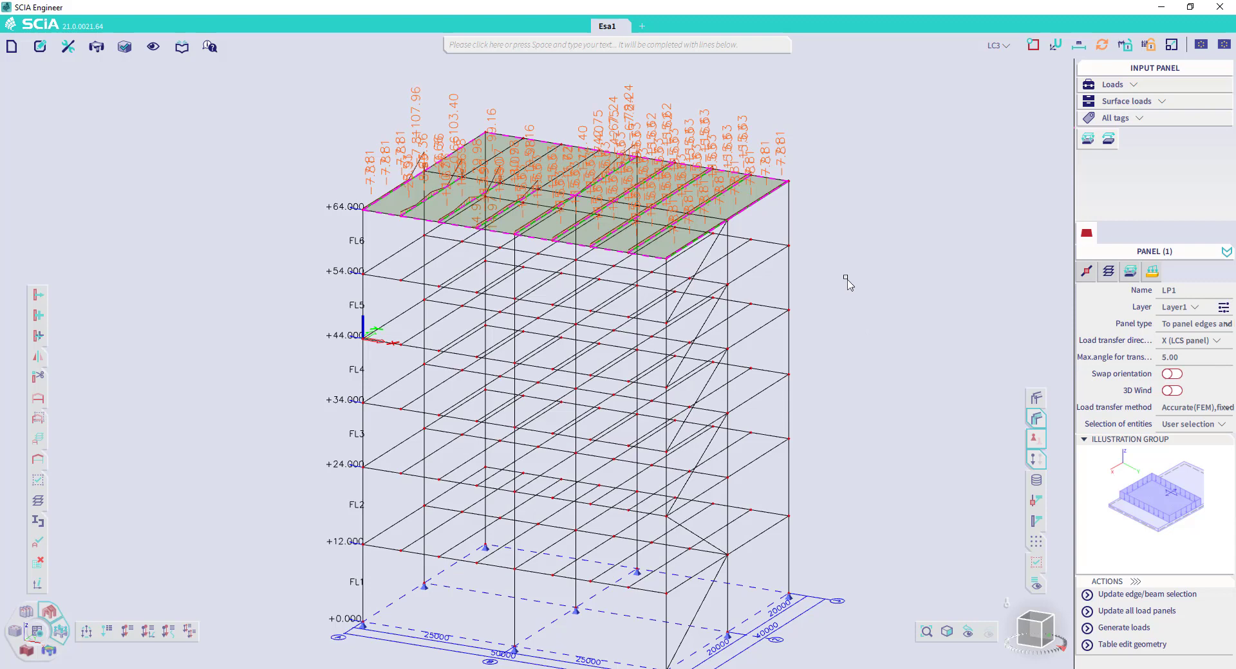
- Set Loads Generators display to Original + Generated and check the -2.50 roof surface load
right_click(844, 277)
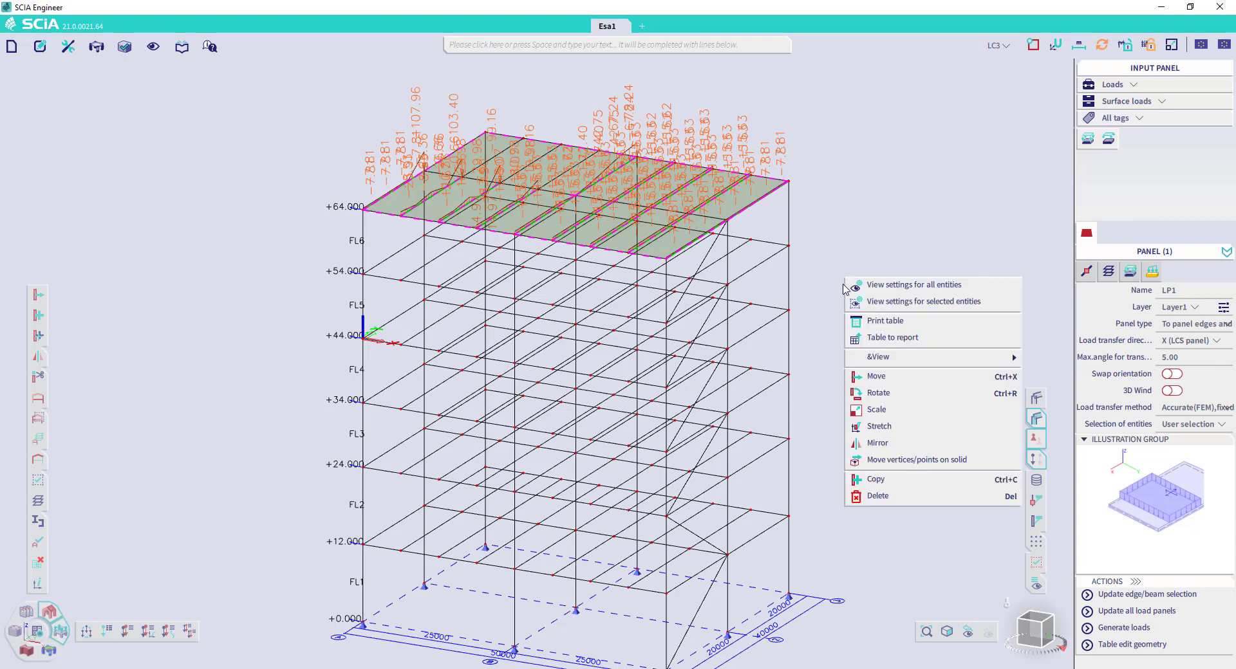
left_click(892, 287)
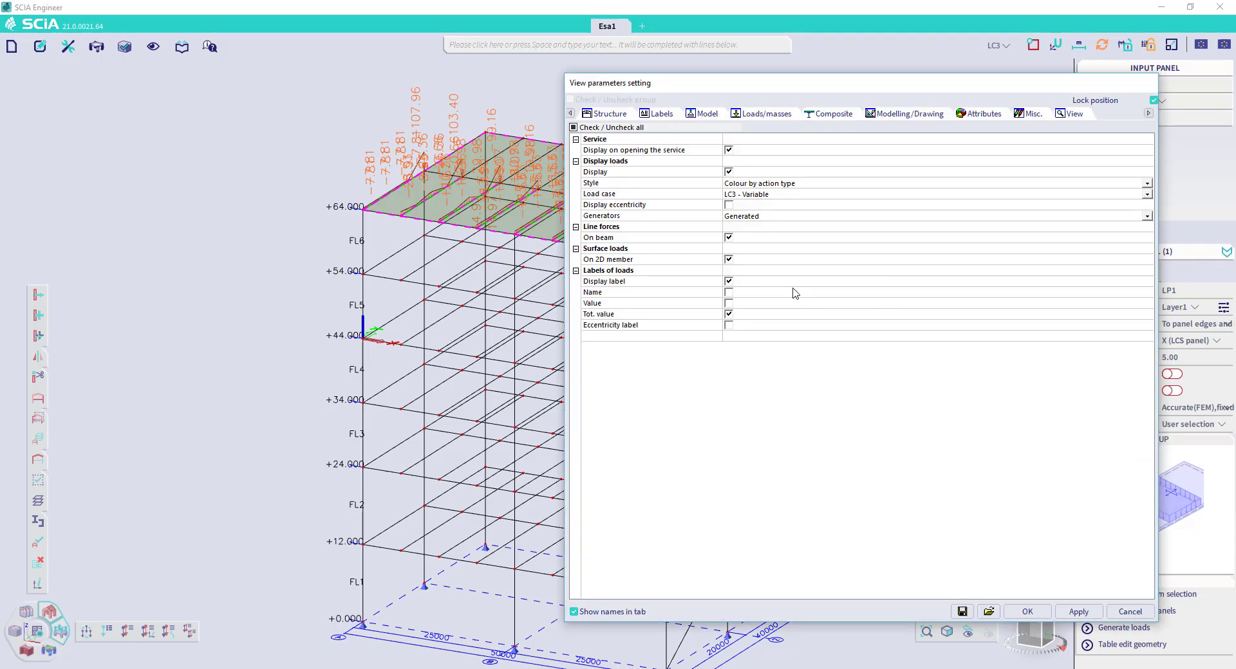
left_click(760, 217)
left_click(759, 219)
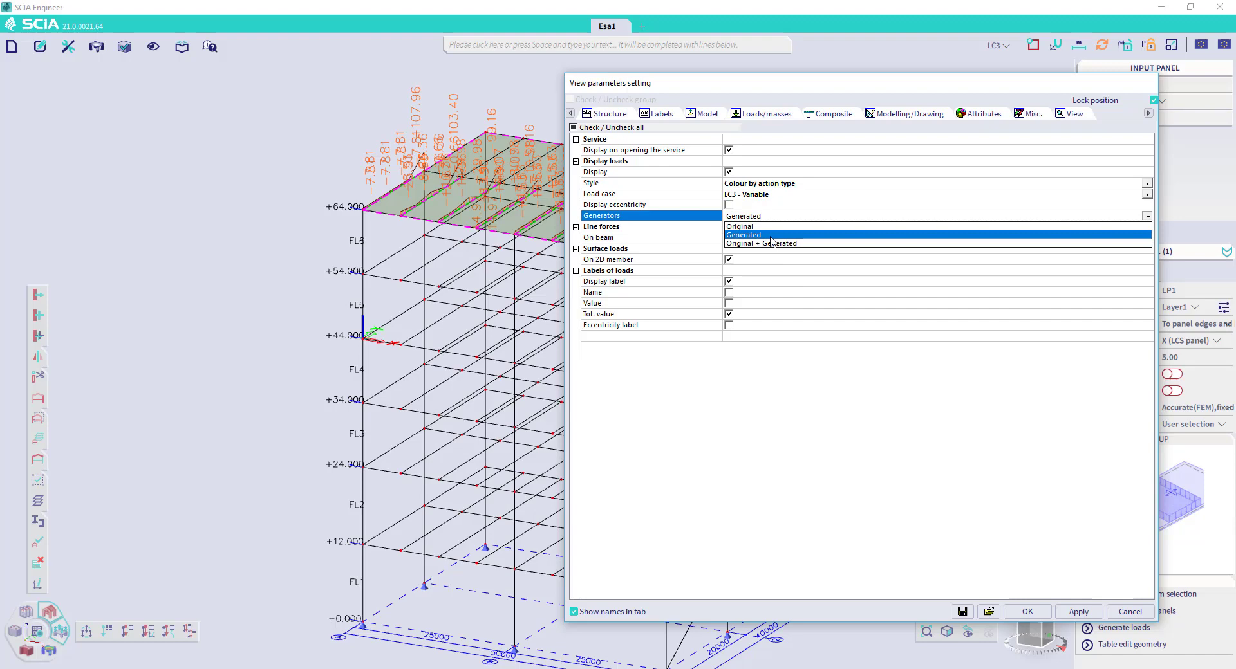
left_click(748, 248)
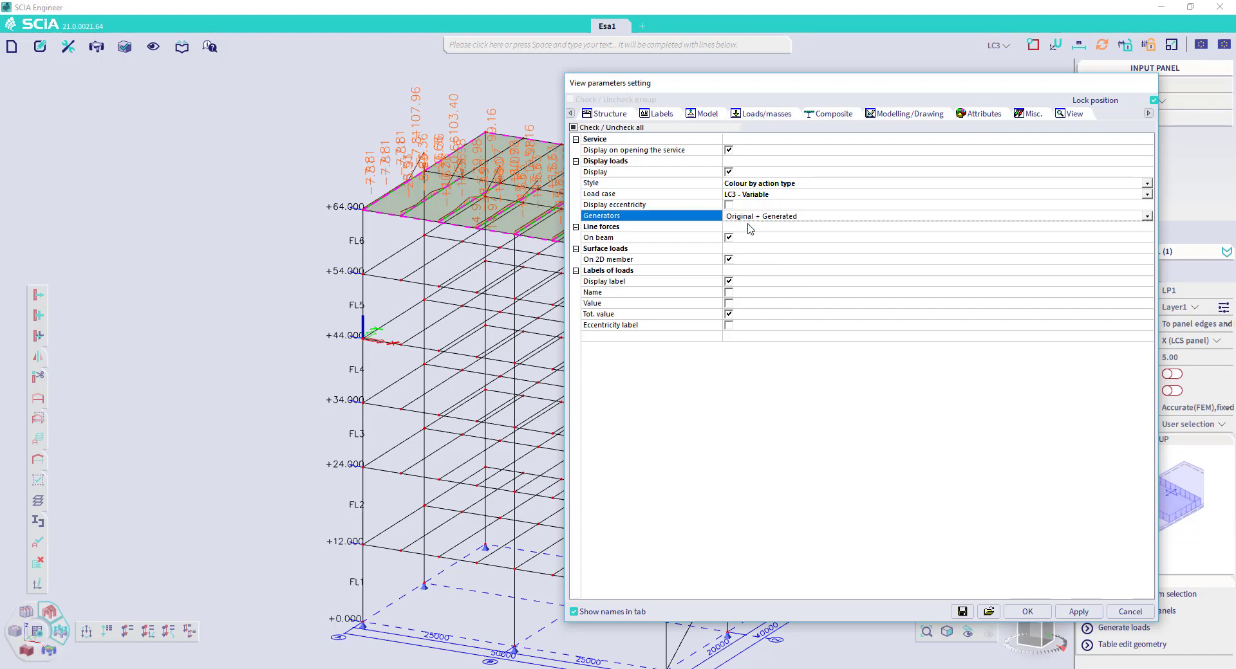
left_click(1028, 608)
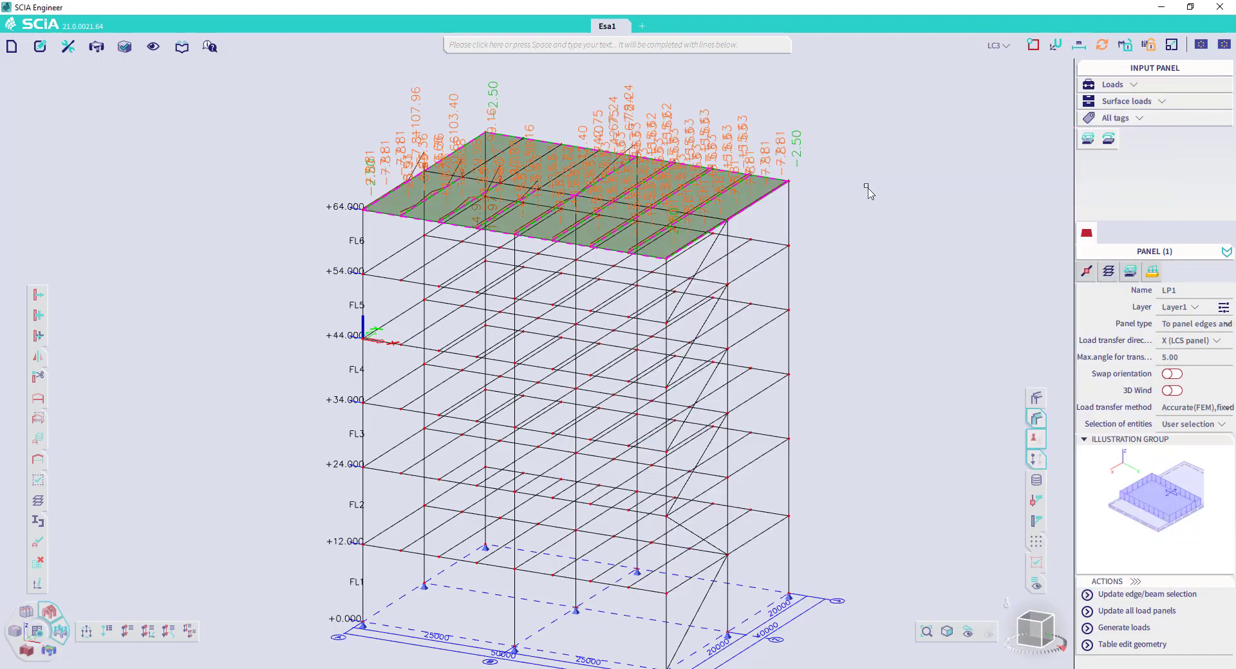
left_click(800, 174)
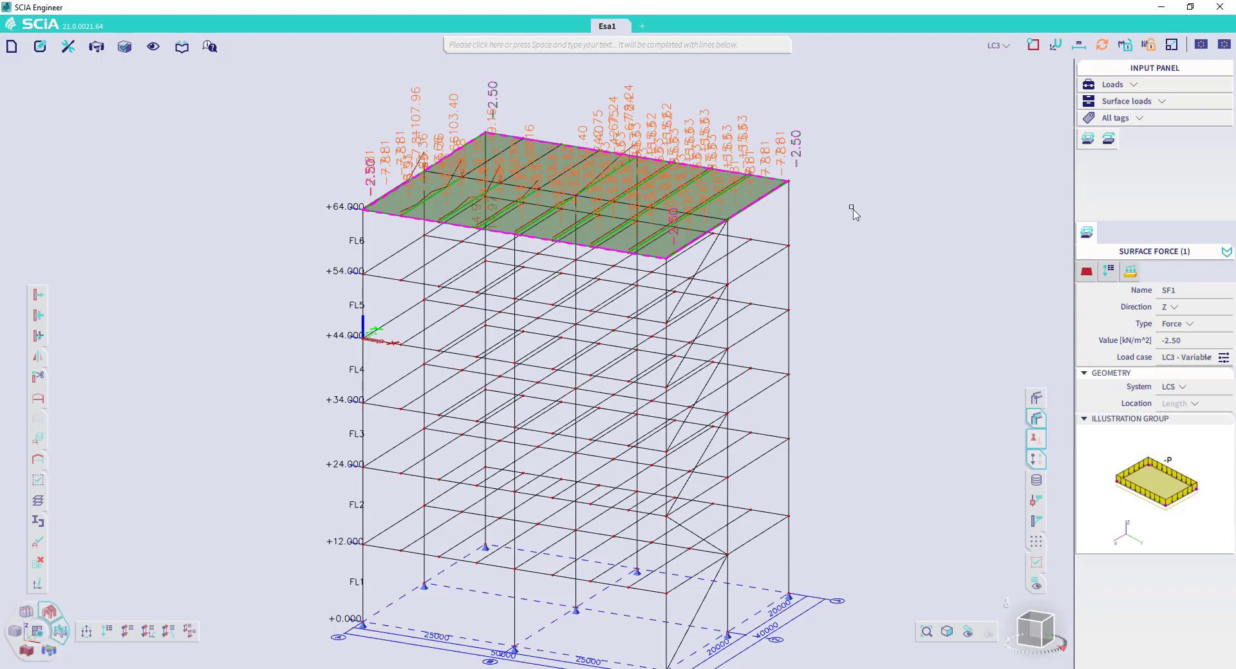
key("Escape")
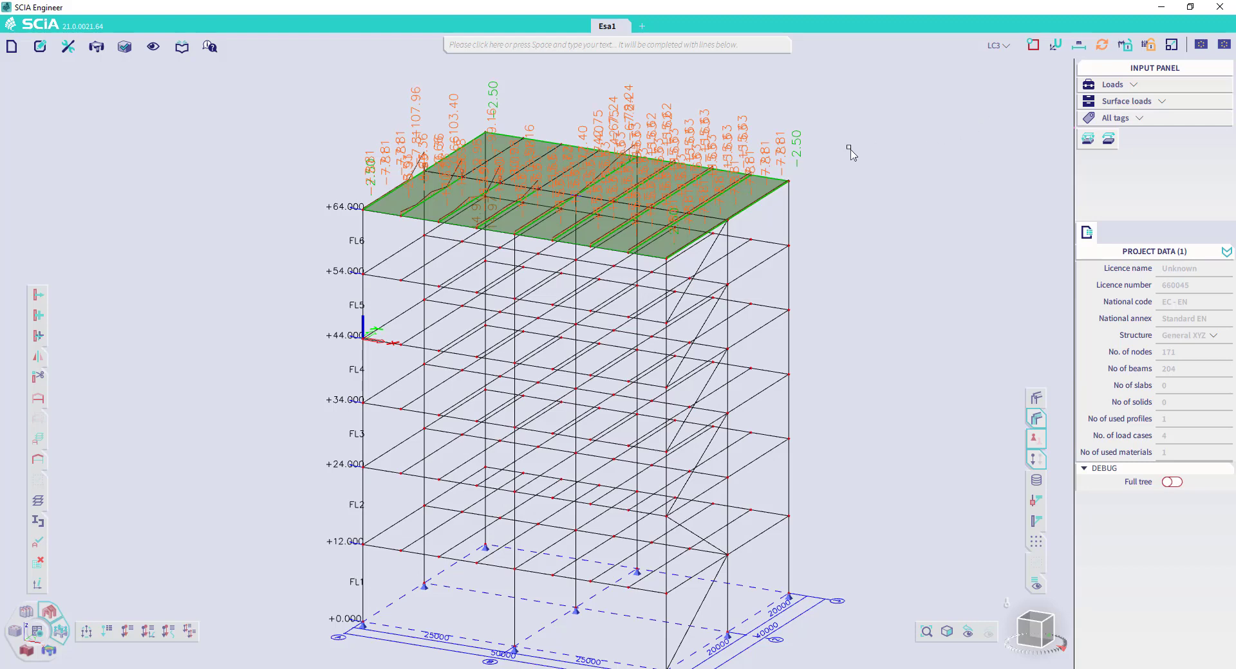
- Return to Structure > Load Panels and start opening OL1 on panel LP1
left_click(1119, 85)
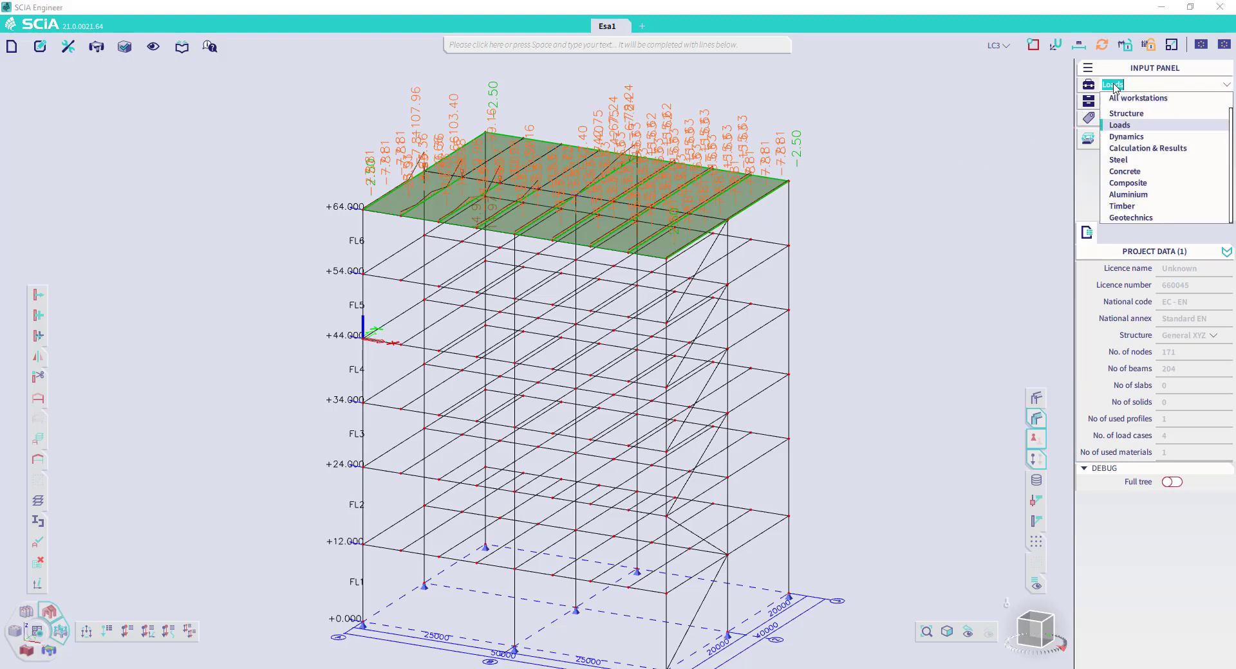
left_click(1125, 115)
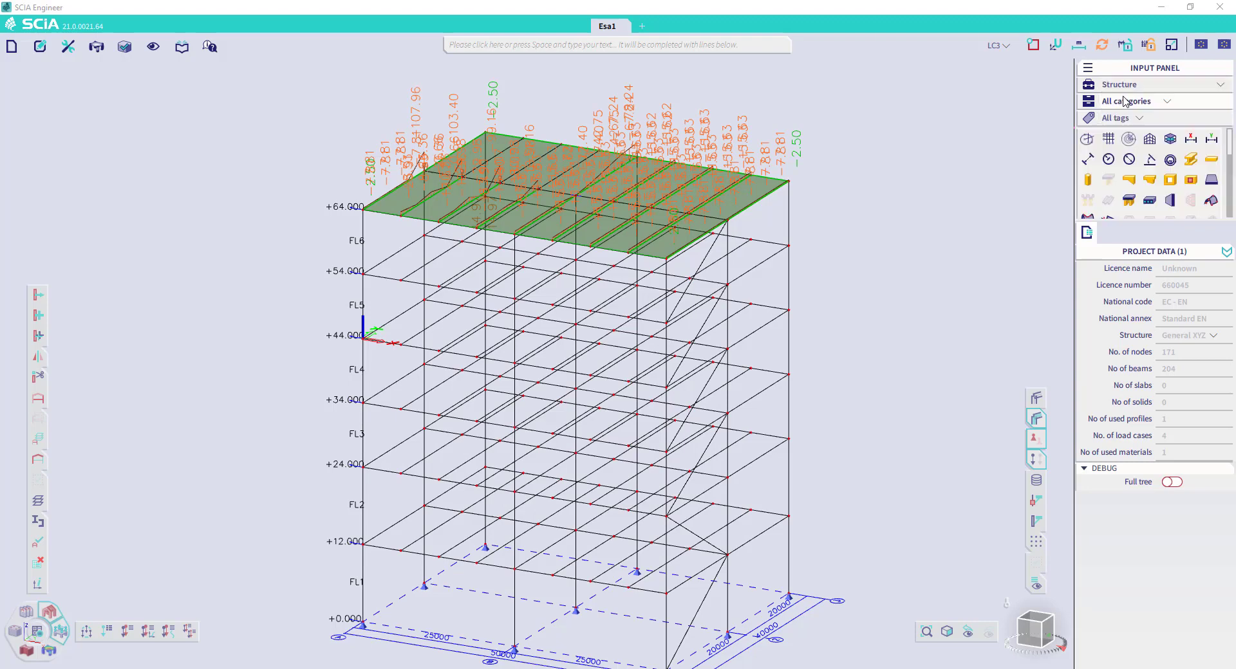
left_click(1117, 105)
left_click(1126, 166)
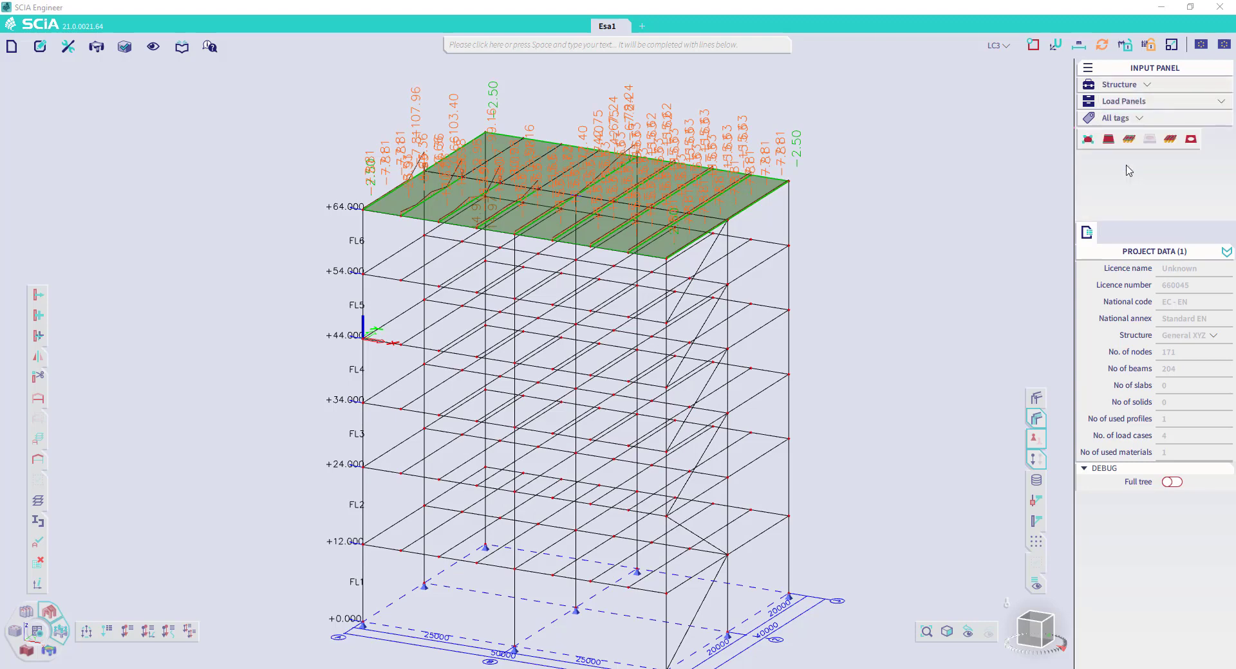
left_click(1191, 139)
left_click(778, 471)
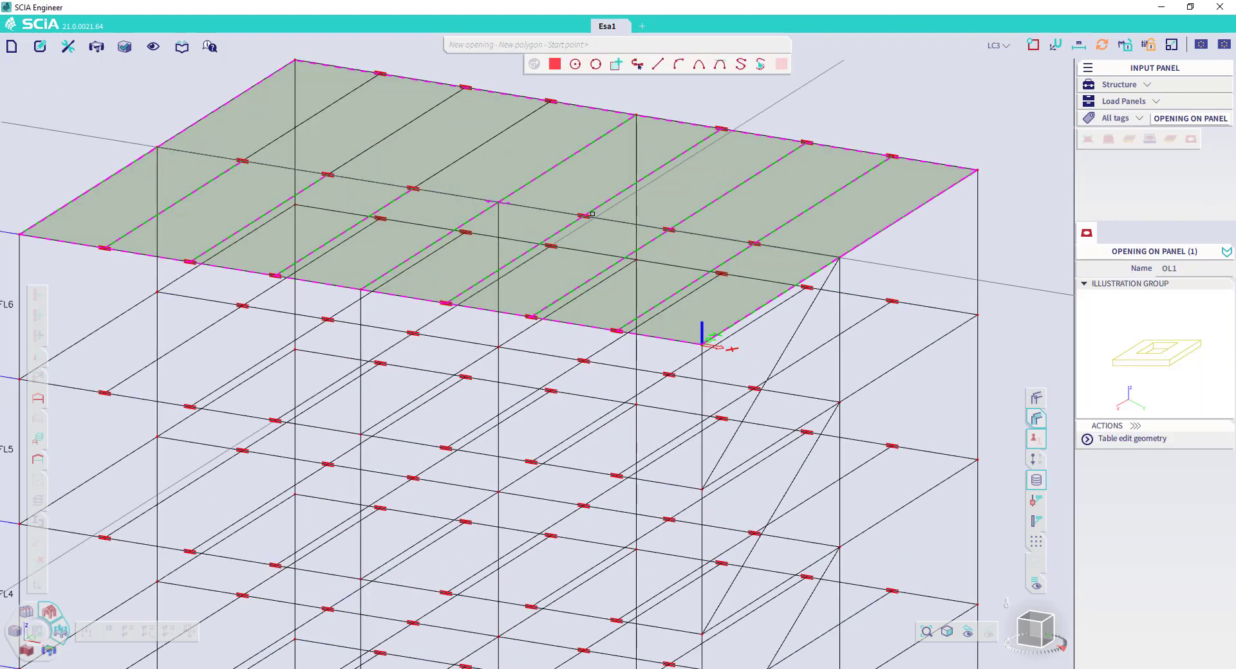
- Outline opening OL1 through roof nodes N155, N157, N160 and N161, closing it at the first corner
left_click(583, 216)
left_click(669, 229)
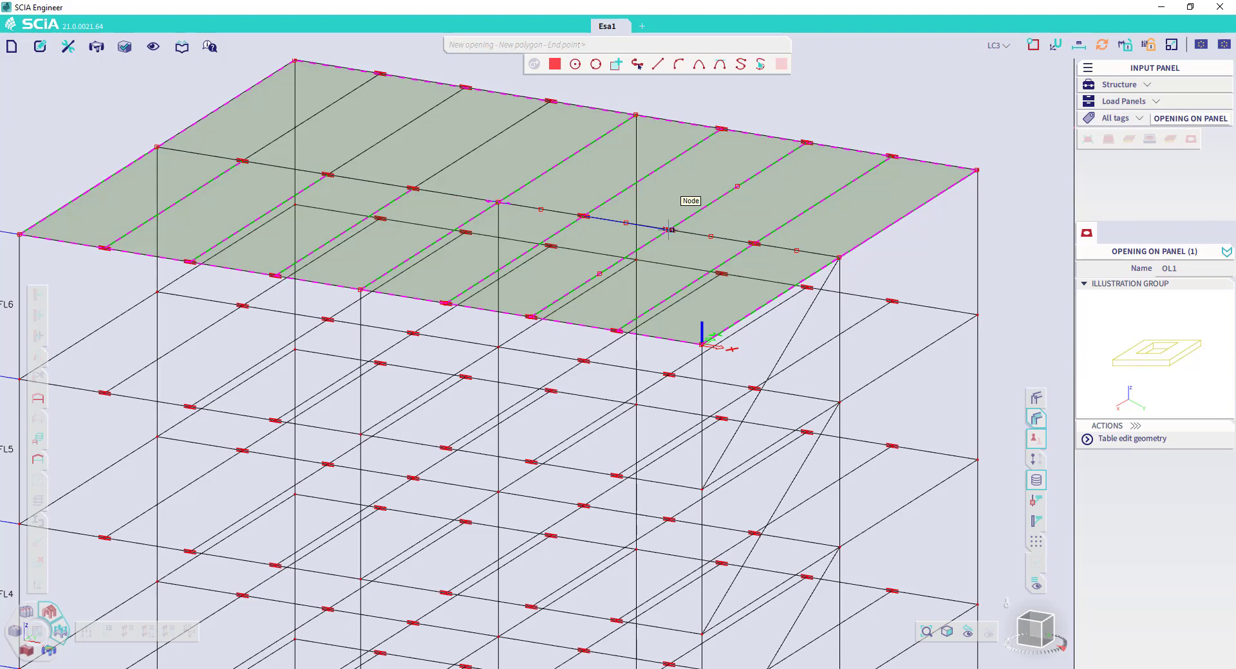
left_click(804, 141)
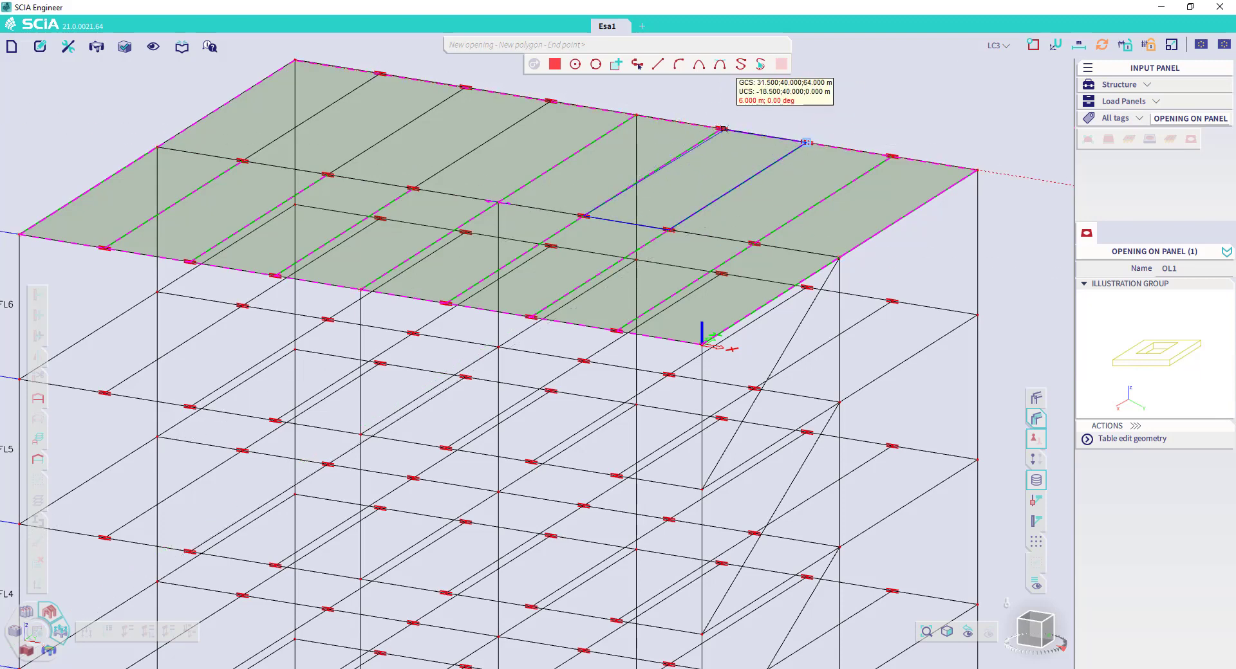
left_click(720, 129)
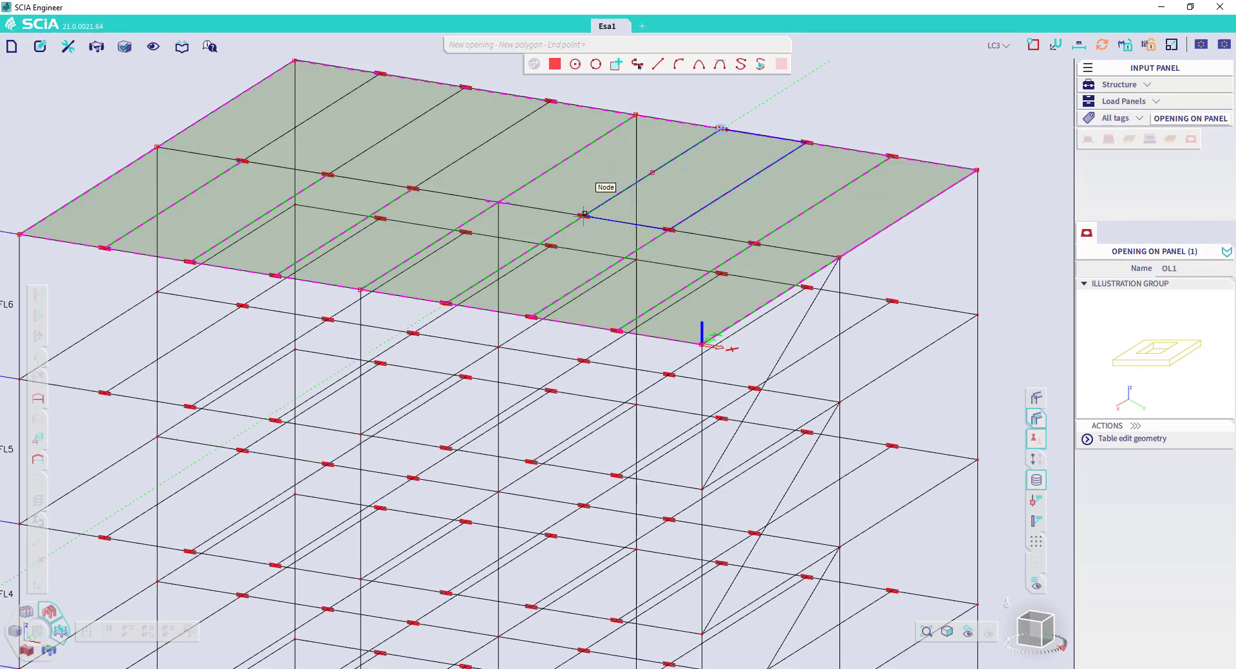
left_click(585, 215)
scroll(693, 180, "down", 5)
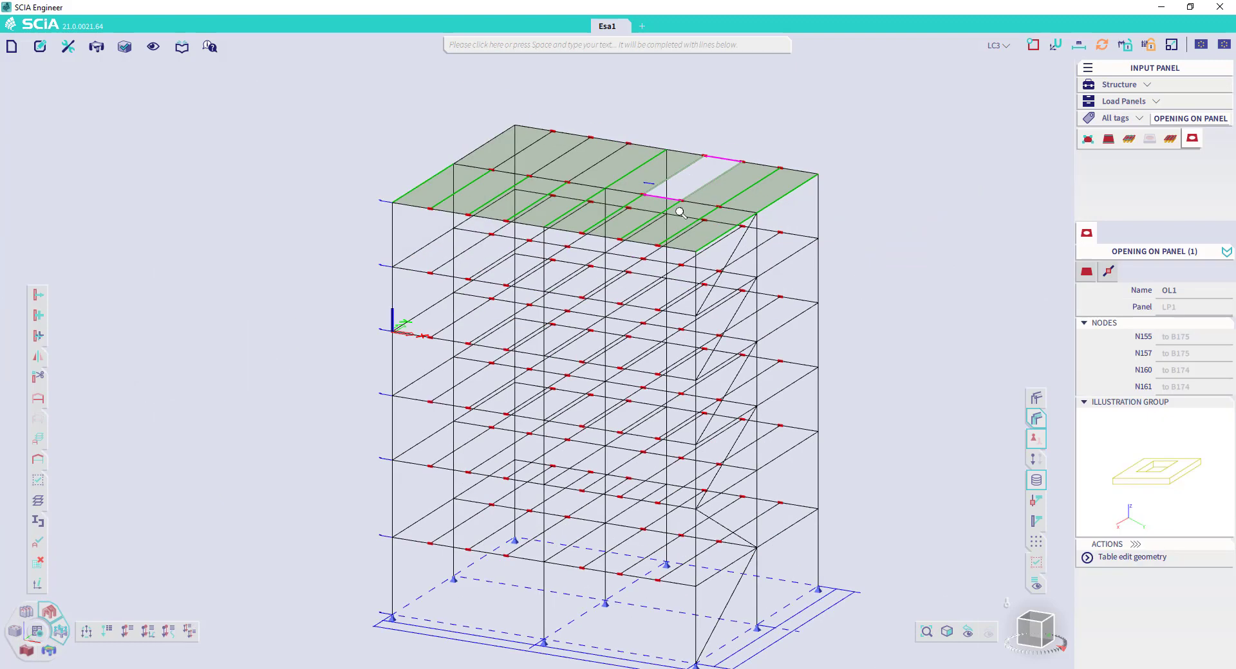
key("Escape")
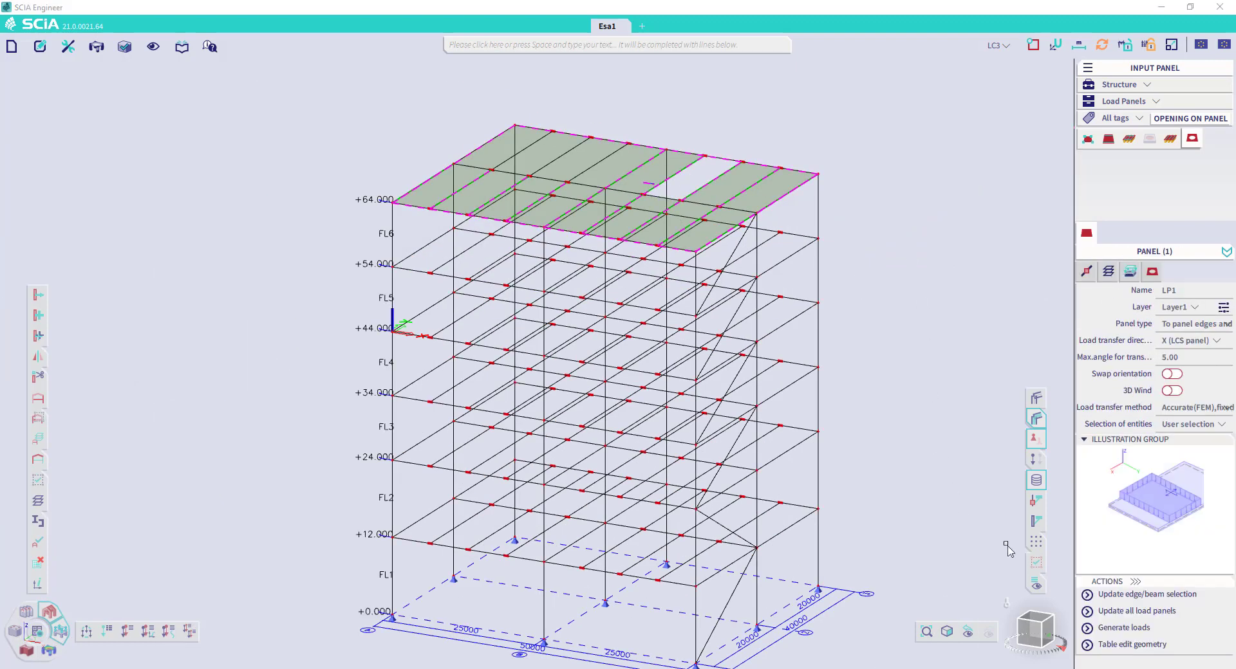
- Generate LP1's roof loads around opening OL1 and display the load values, e.g. -15.63 to -11.72 kN/m on B175
left_click(1170, 633)
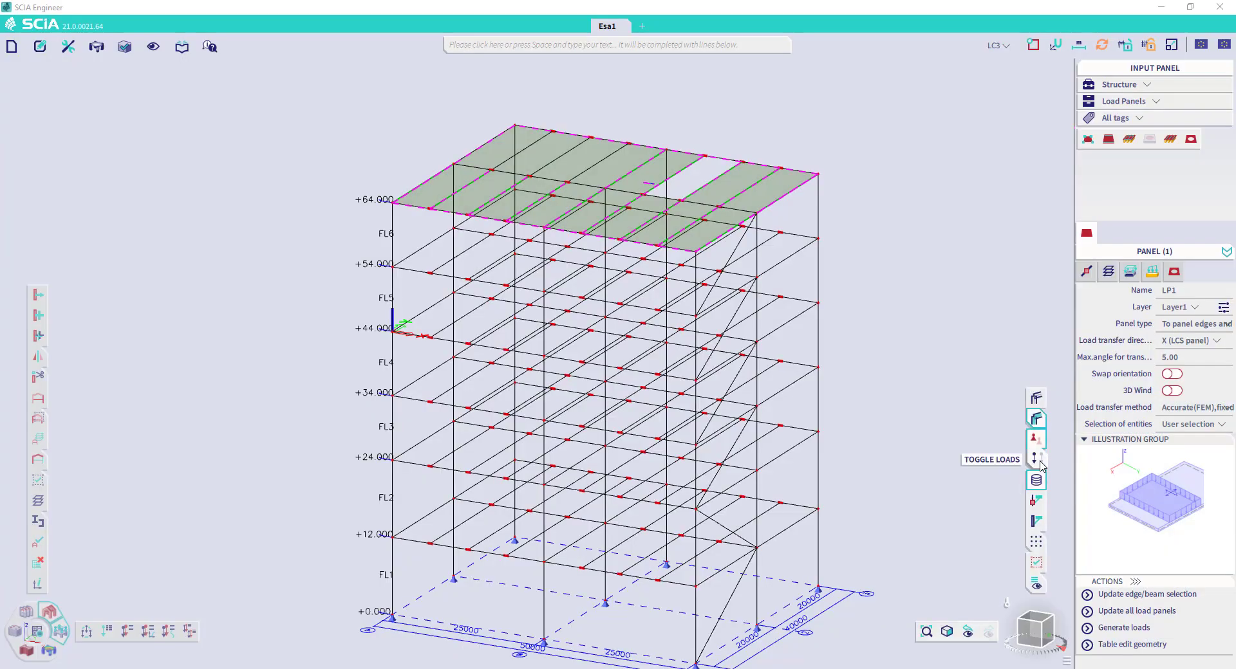
left_click(1041, 463)
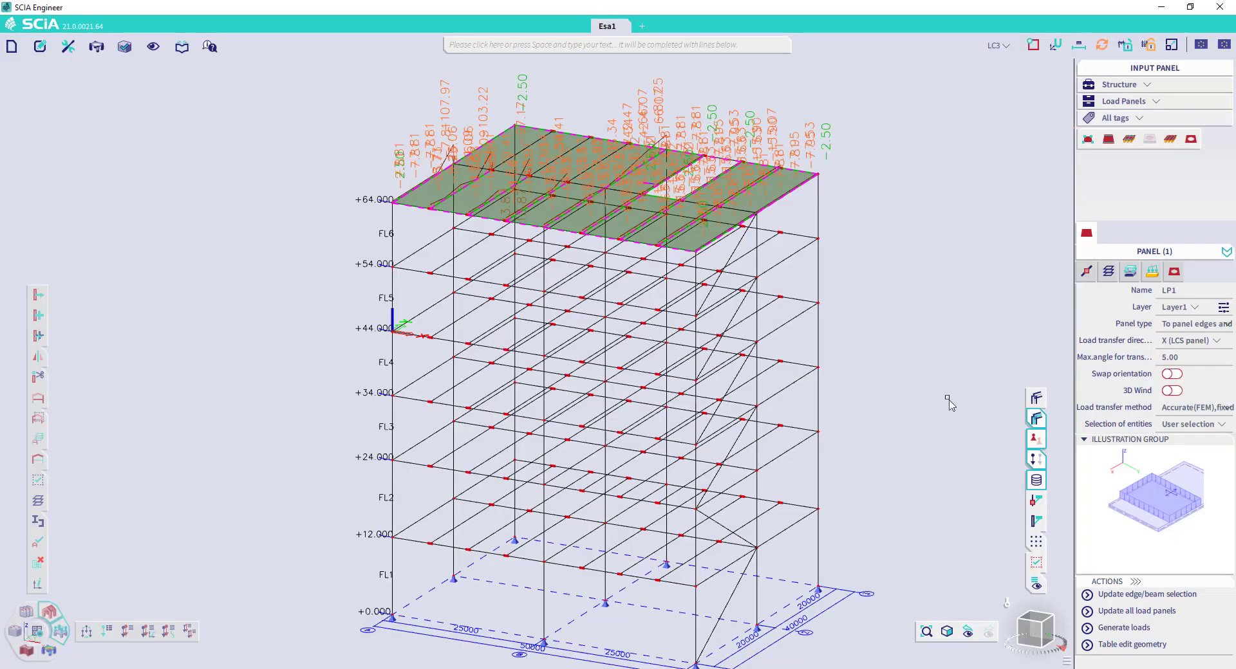
scroll(687, 269, "up", 5)
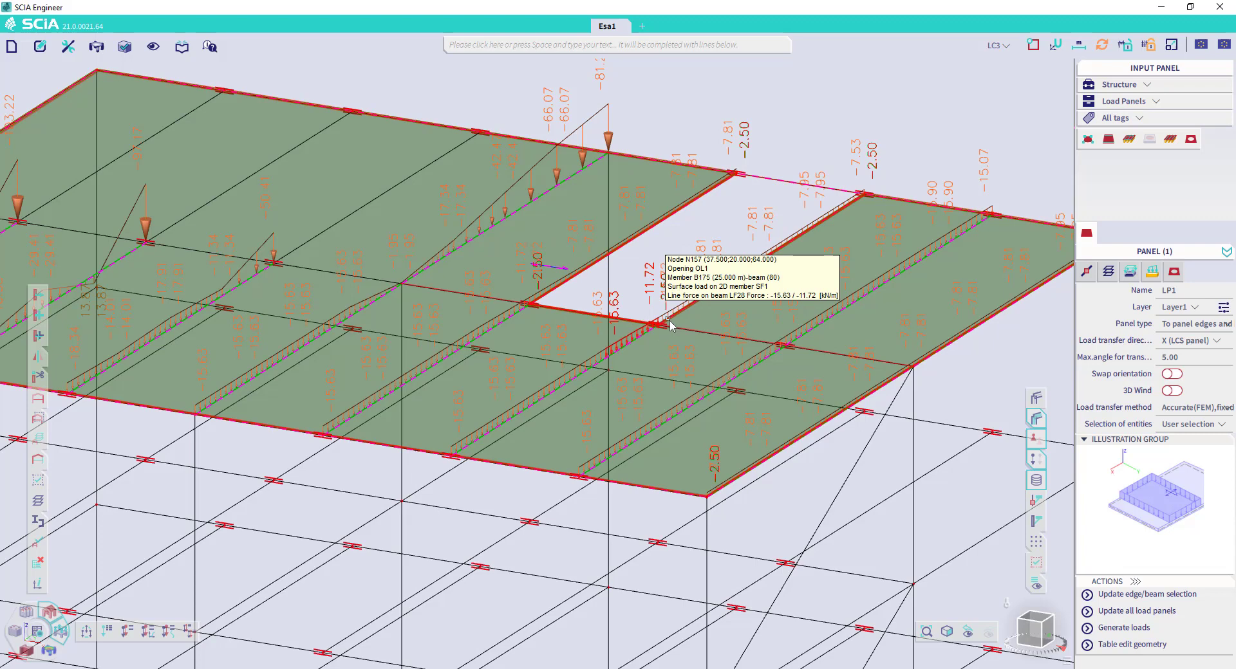
scroll(738, 283, "down", 4)
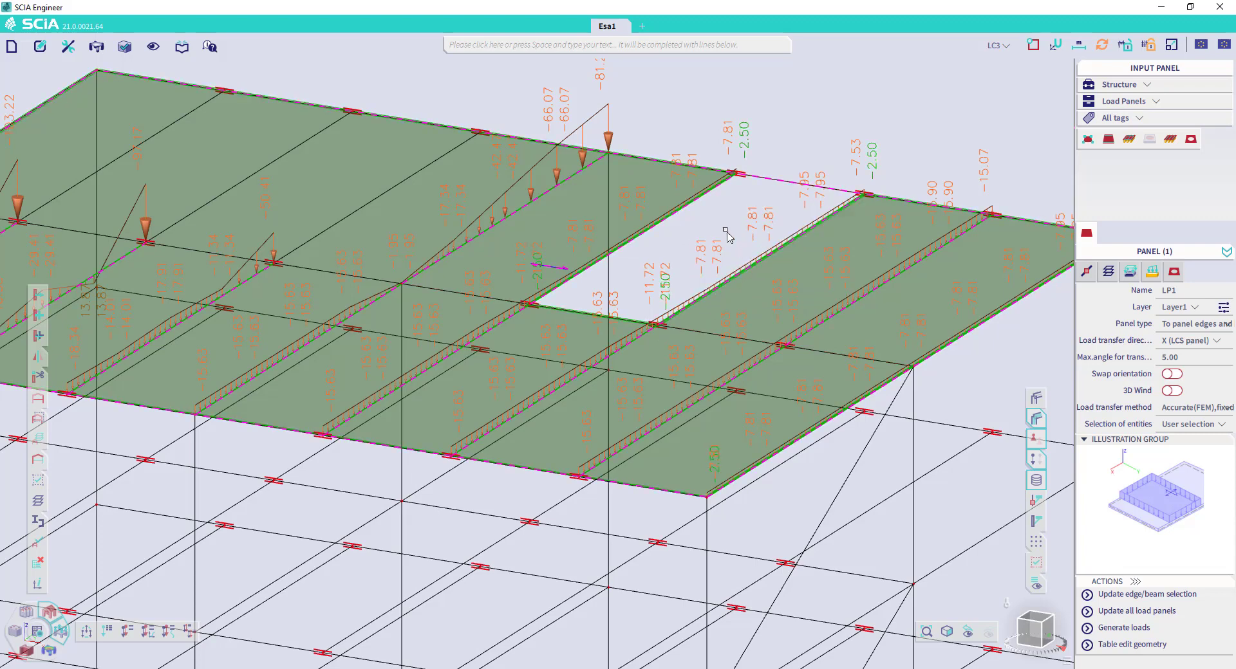
scroll(727, 222, "down", 4)
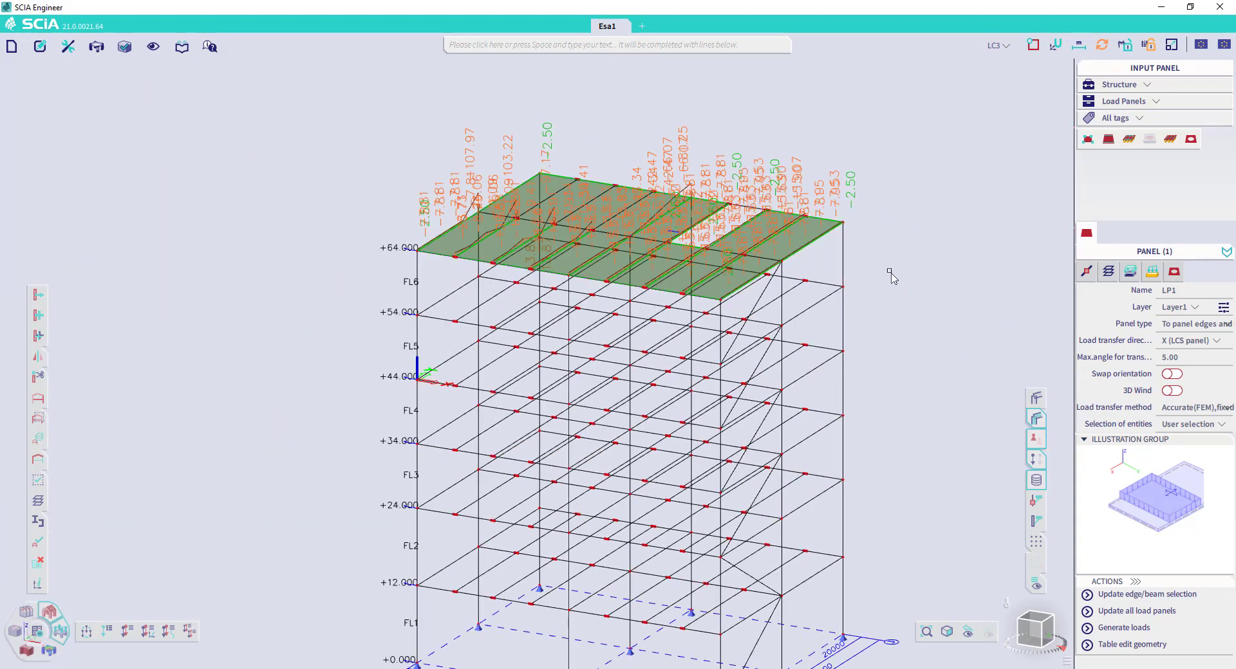
key("Escape")
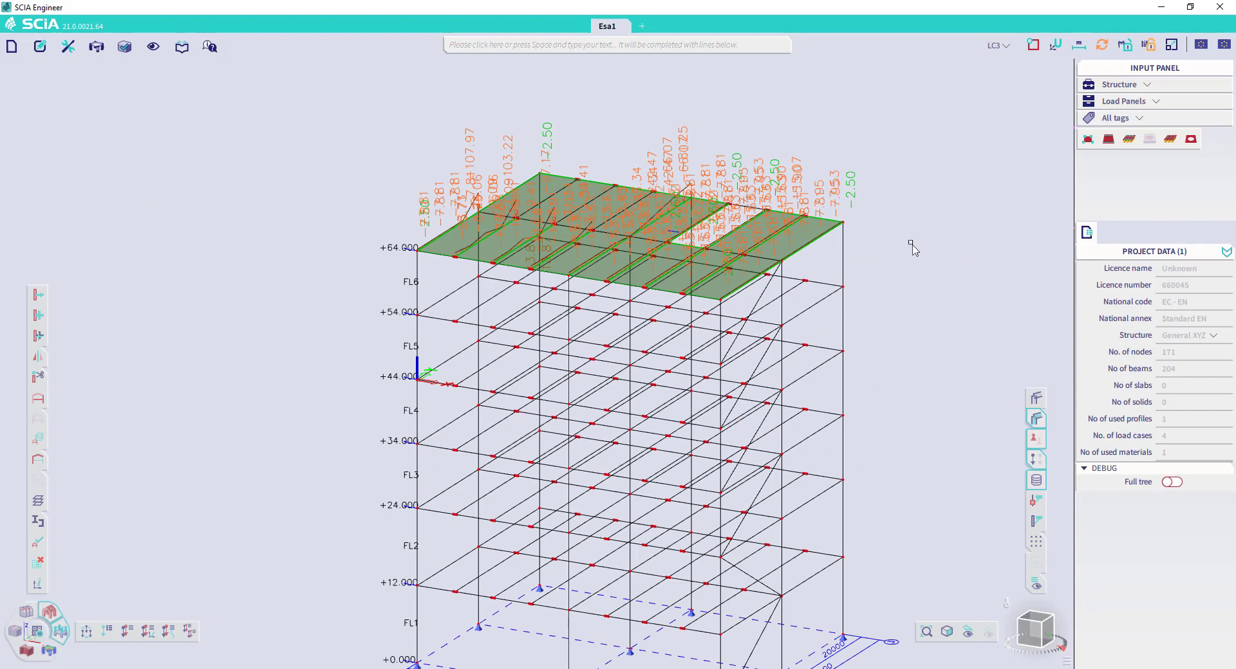
- Create node load panel LP2 over a corner bay at +44.000 from picked nodes, then begin edge panel LP3
left_click(1088, 139)
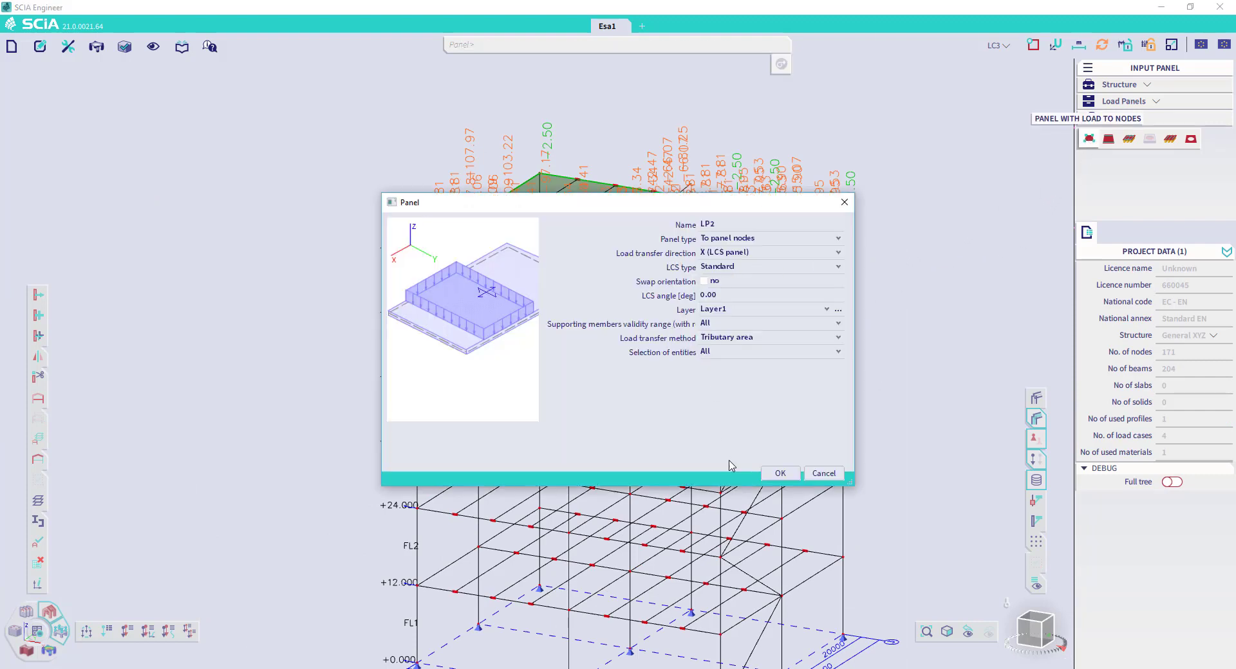
left_click(777, 474)
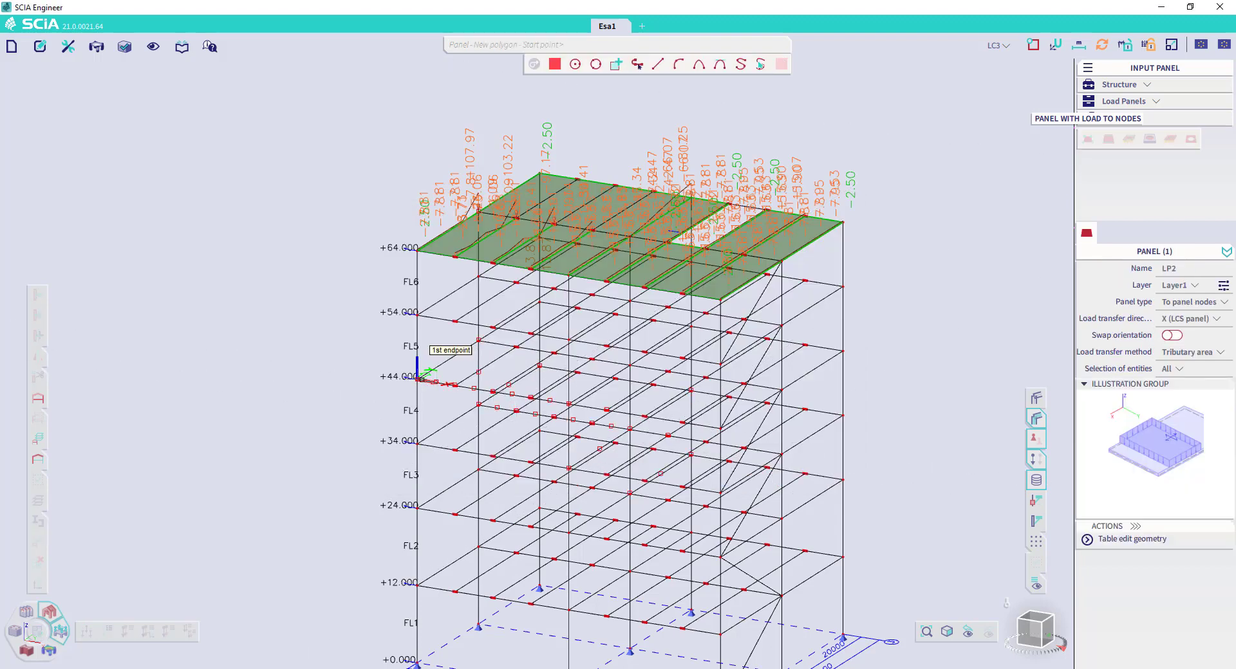
left_click(419, 379)
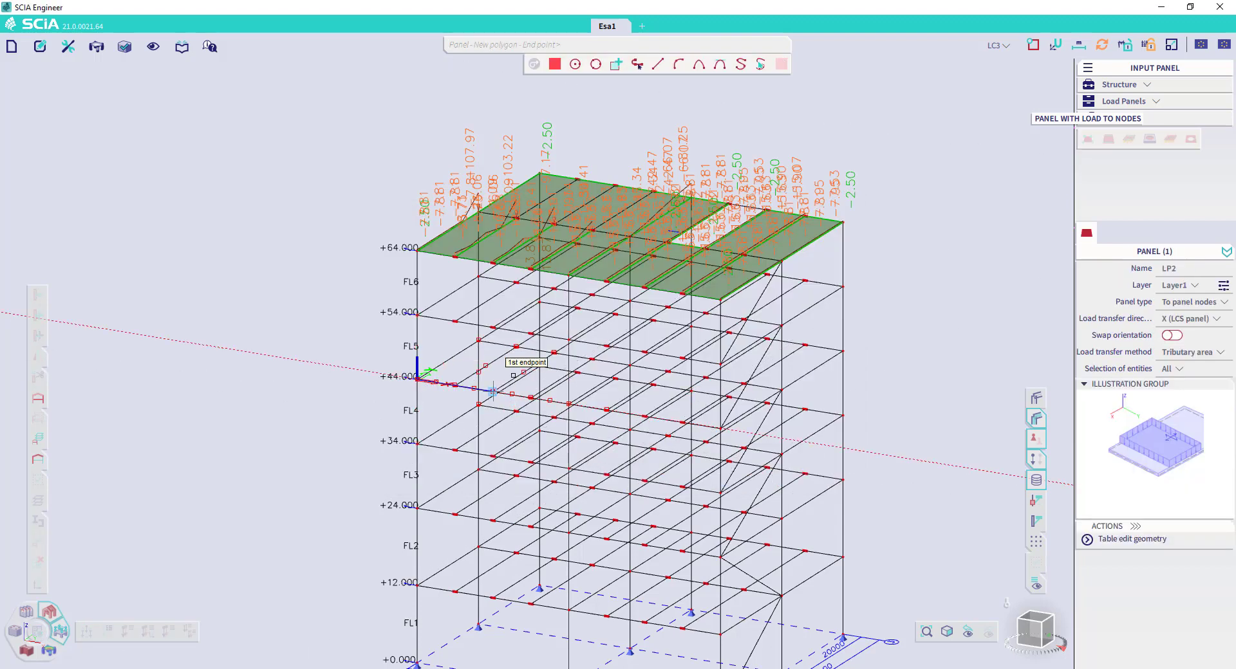
left_click(493, 392)
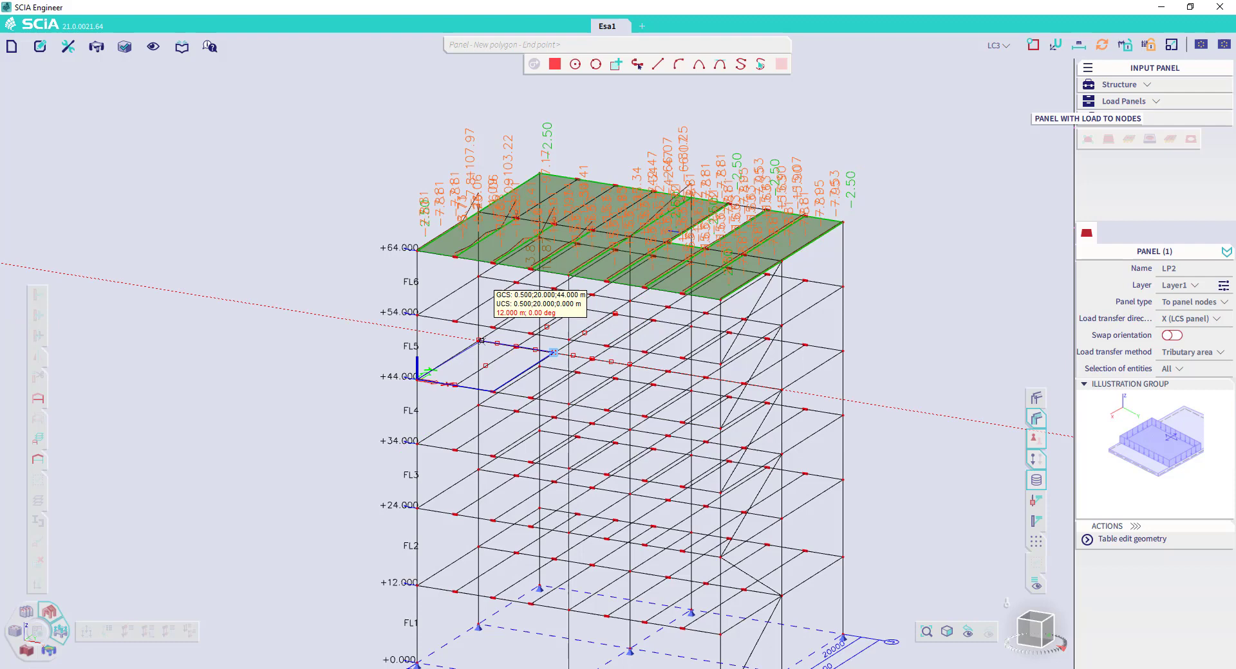
left_click(478, 340)
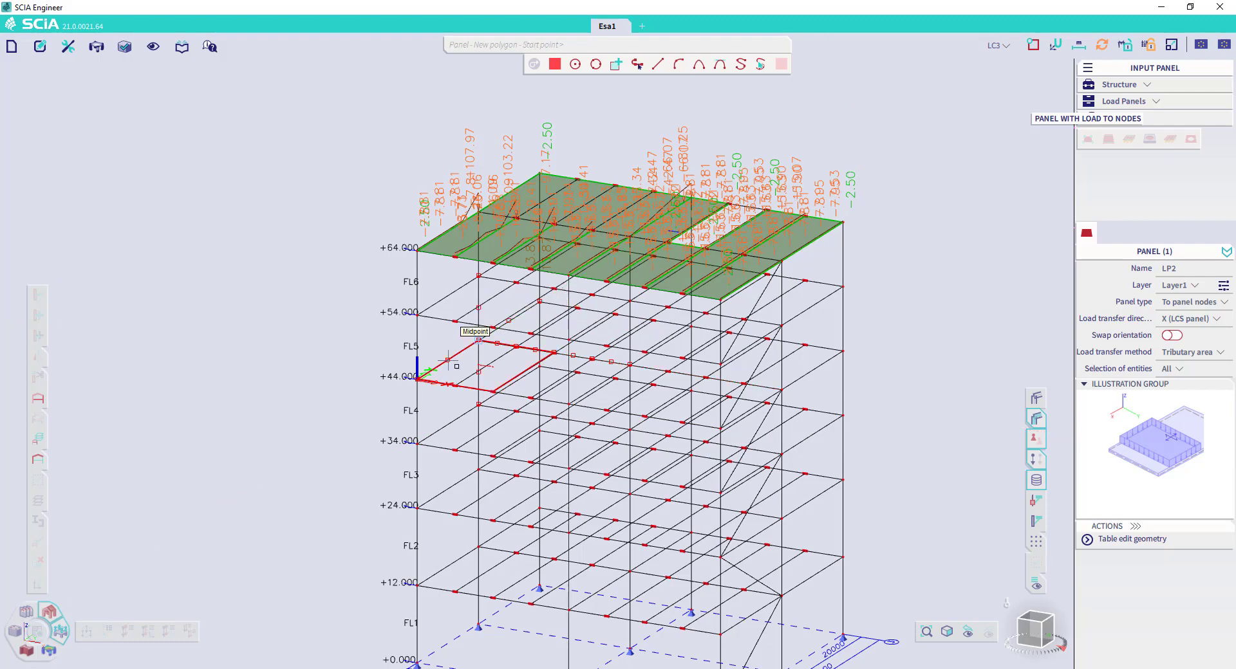
key("Escape")
key("Escape")
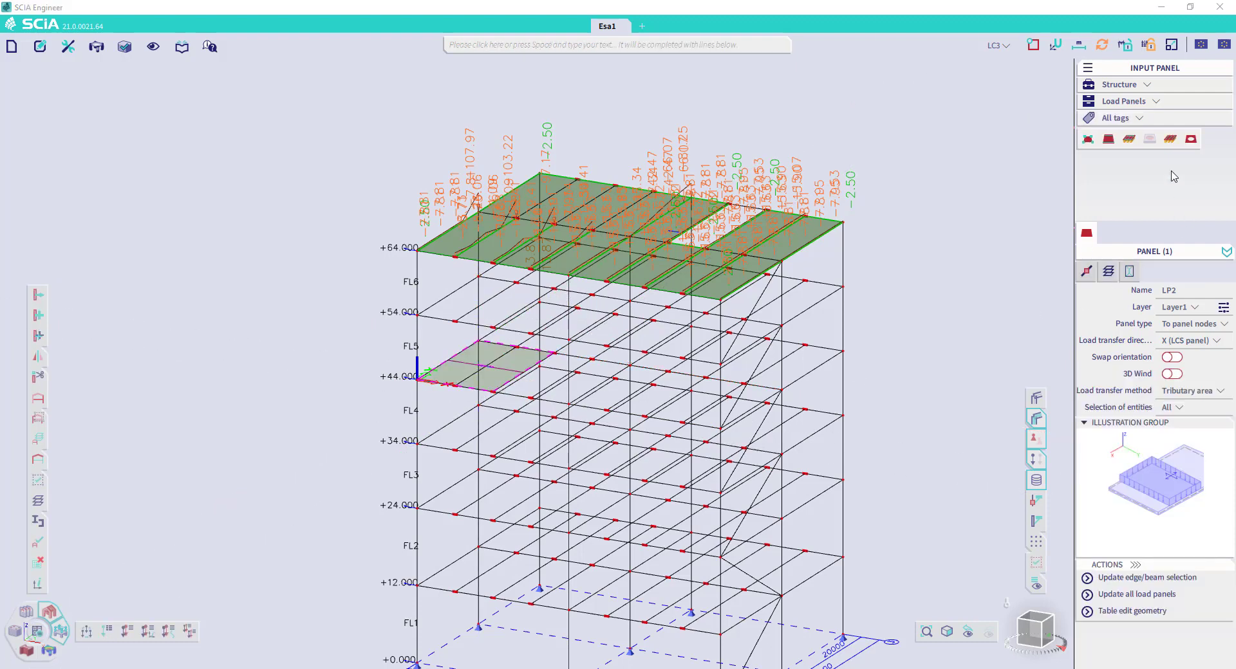
left_click(1108, 141)
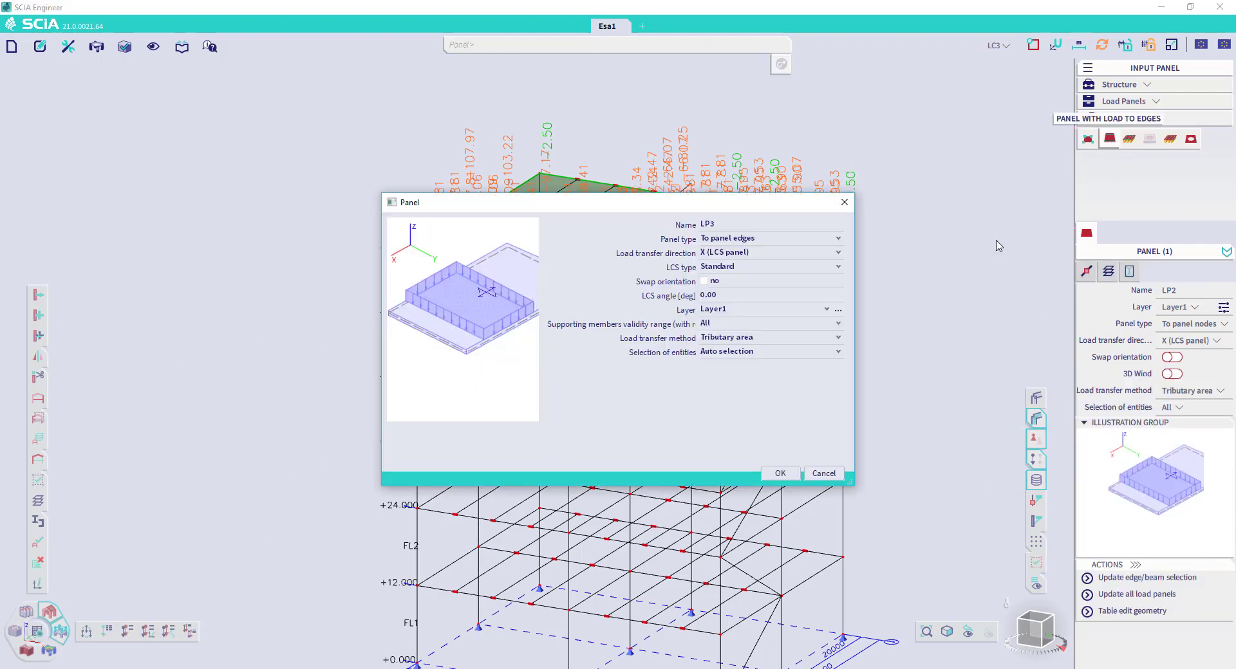
- Draw edge load panel LP3 through four +44.000 nodes in the bay beside LP2
left_click(779, 473)
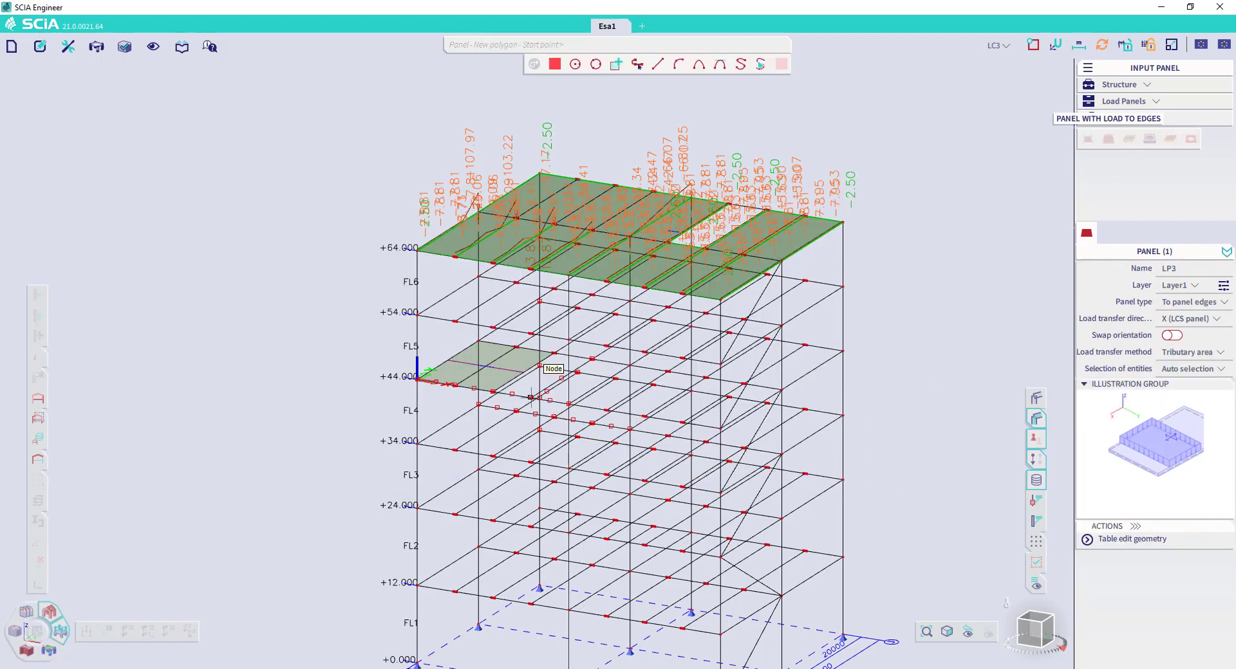
left_click(530, 397)
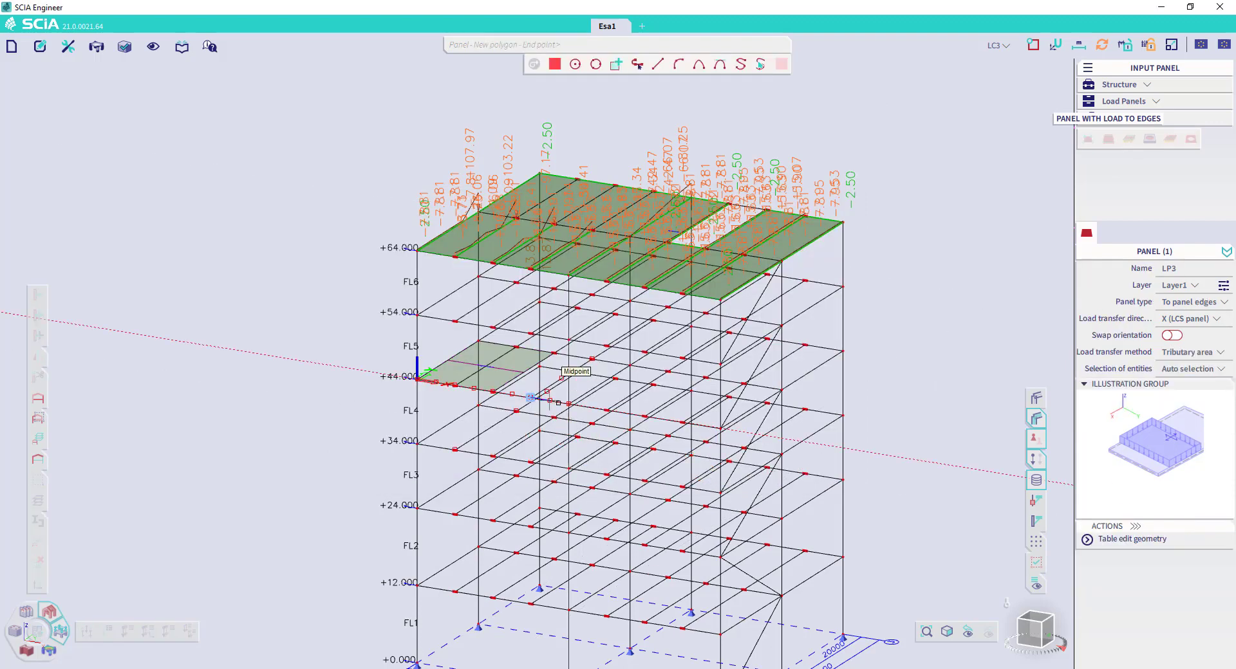
left_click(607, 410)
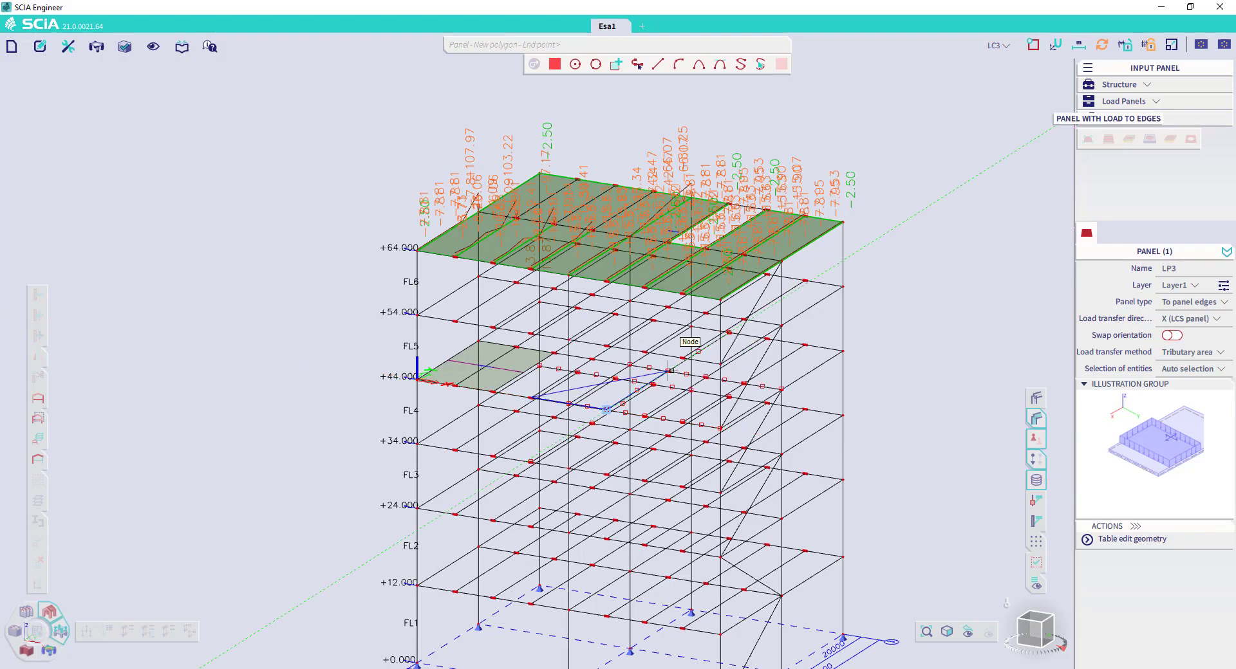
left_click(667, 371)
left_click(592, 358)
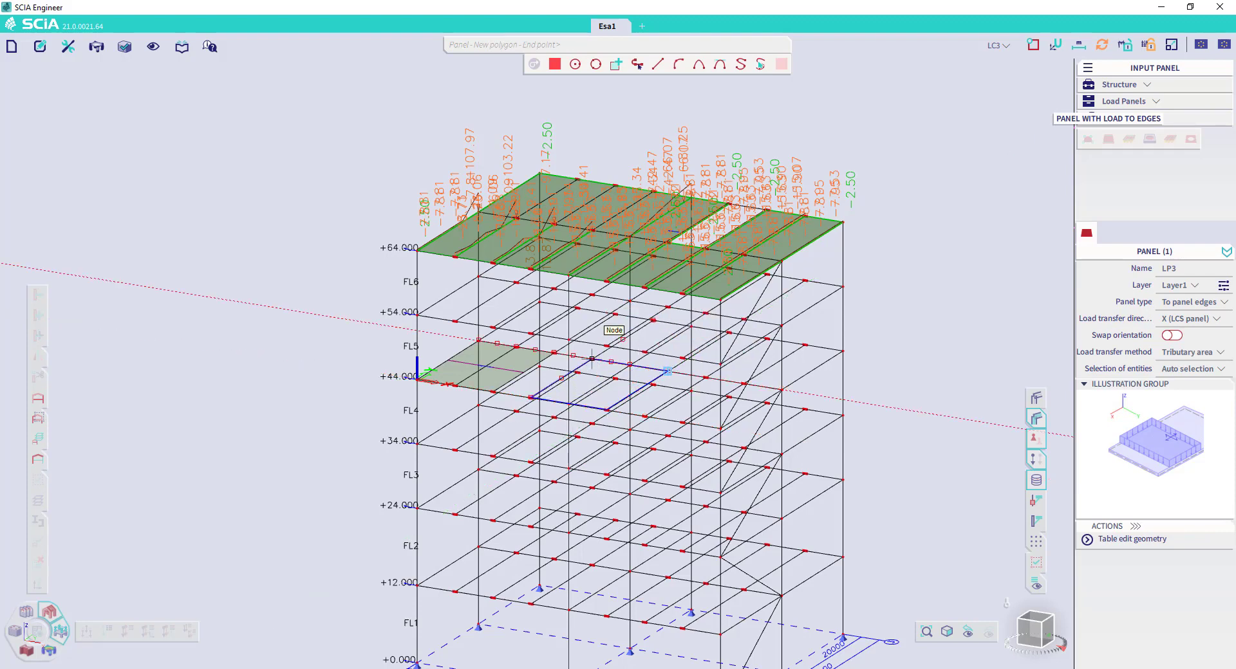
key("Escape")
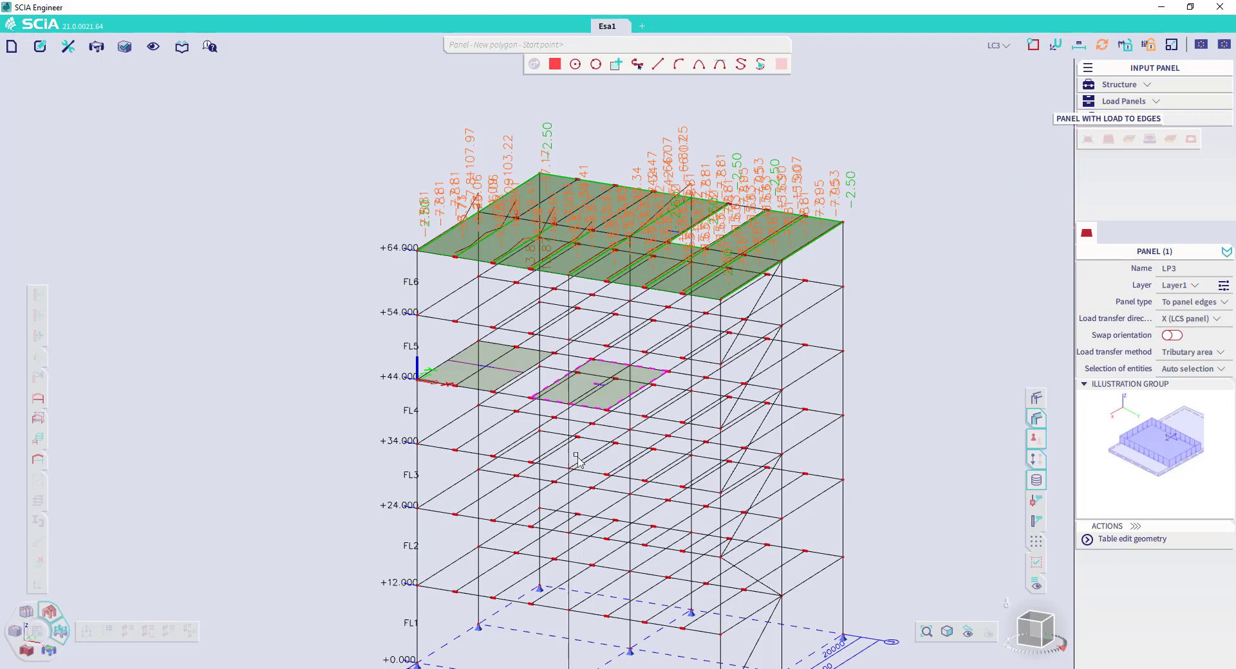
key("Escape")
key("Escape")
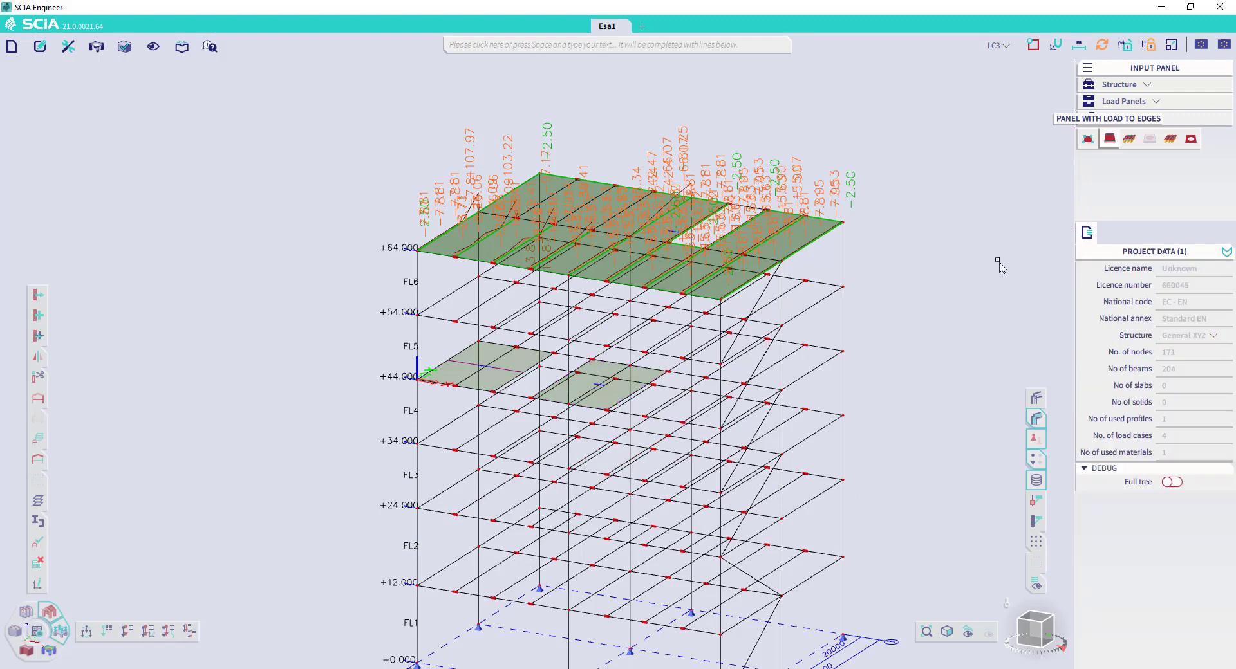
- Copy the roof's -2.50 kN/m² surface load SF1 onto panels LP3 and LP2
left_click(1126, 84)
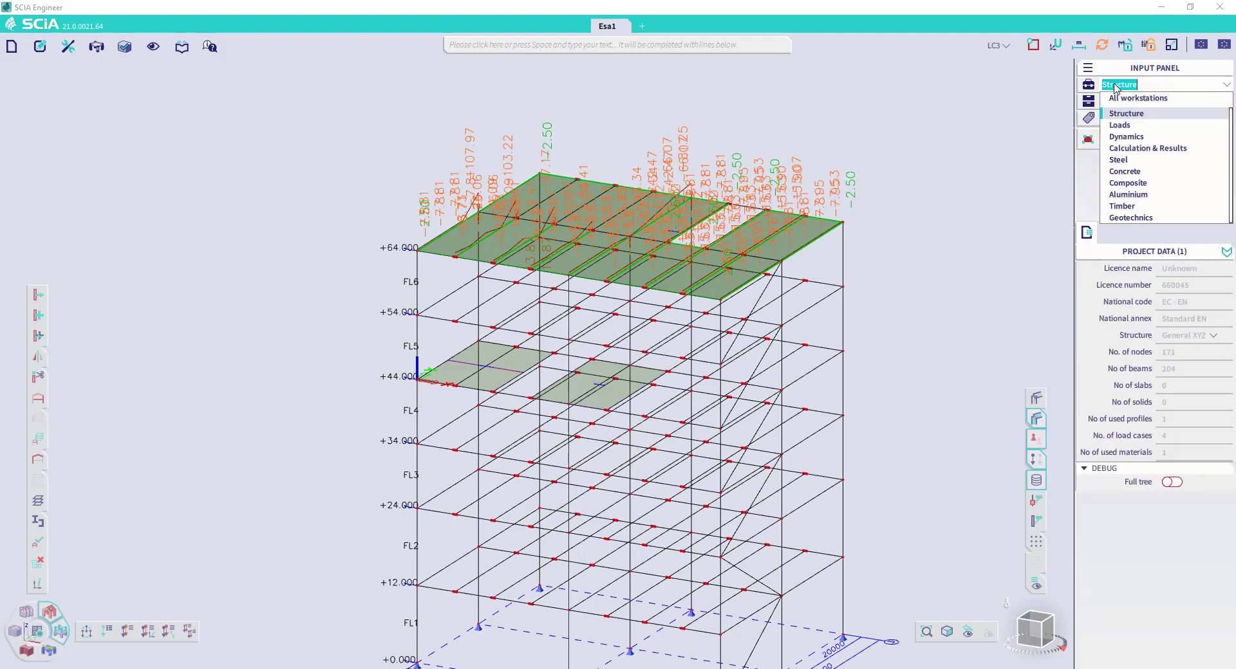
left_click(852, 200)
right_click(882, 246)
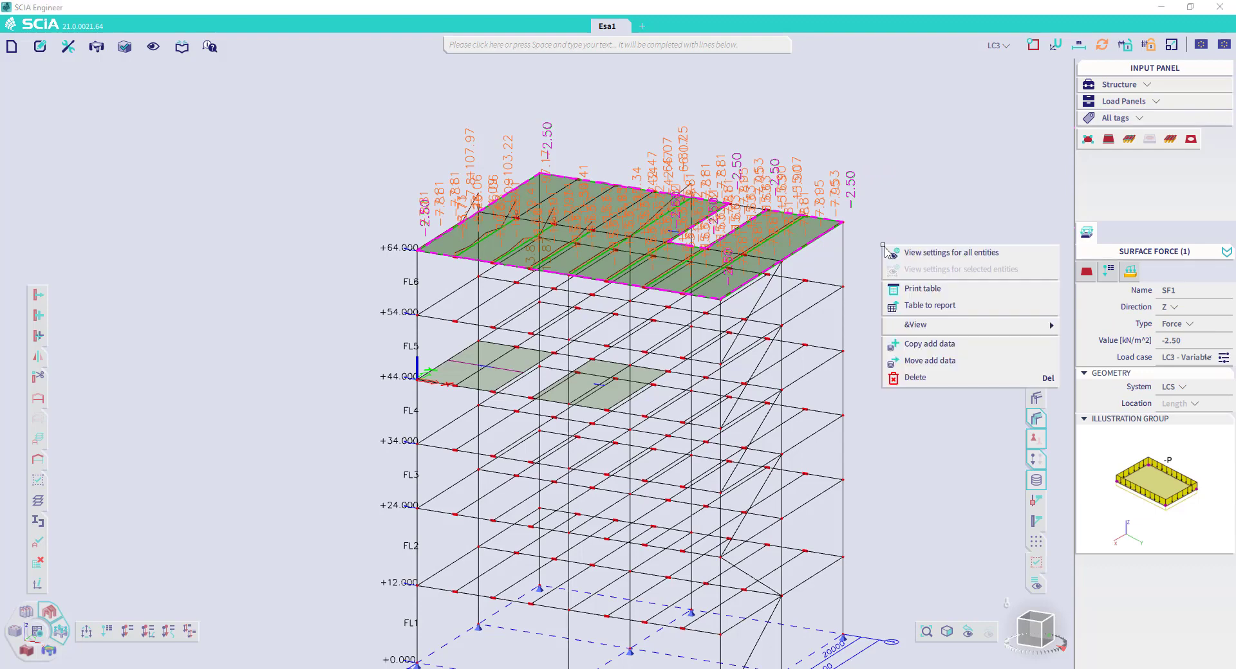
left_click(917, 347)
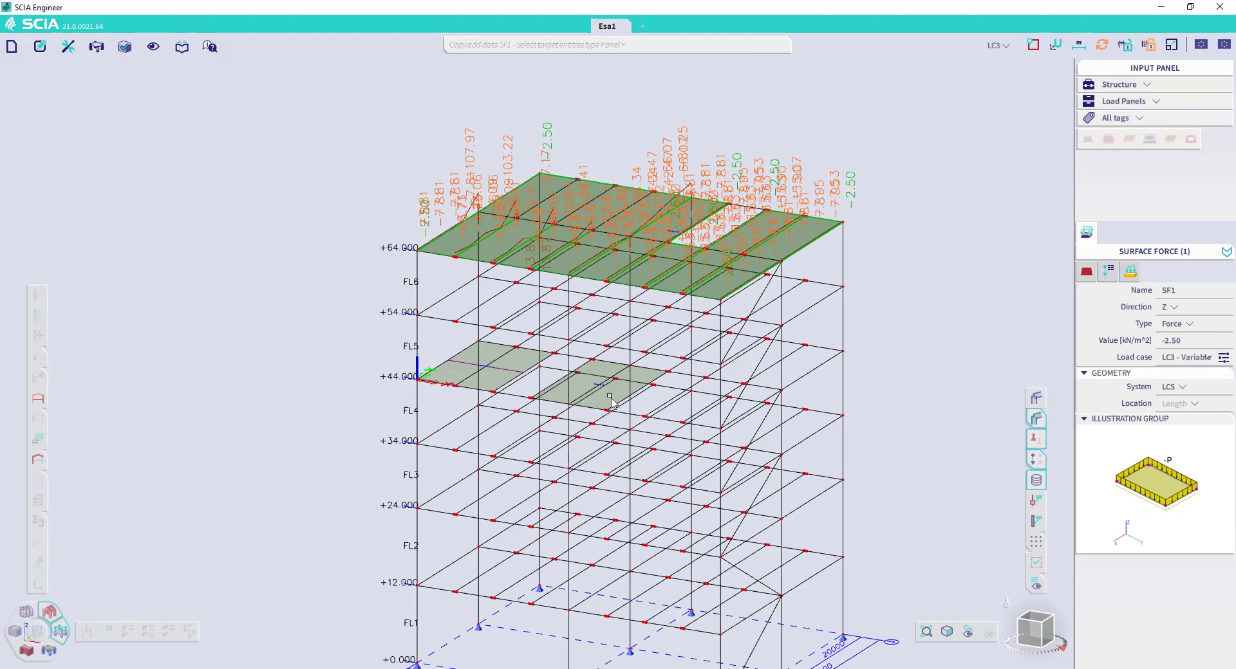
left_click(577, 411)
left_click(505, 389)
key("Escape")
key("Escape")
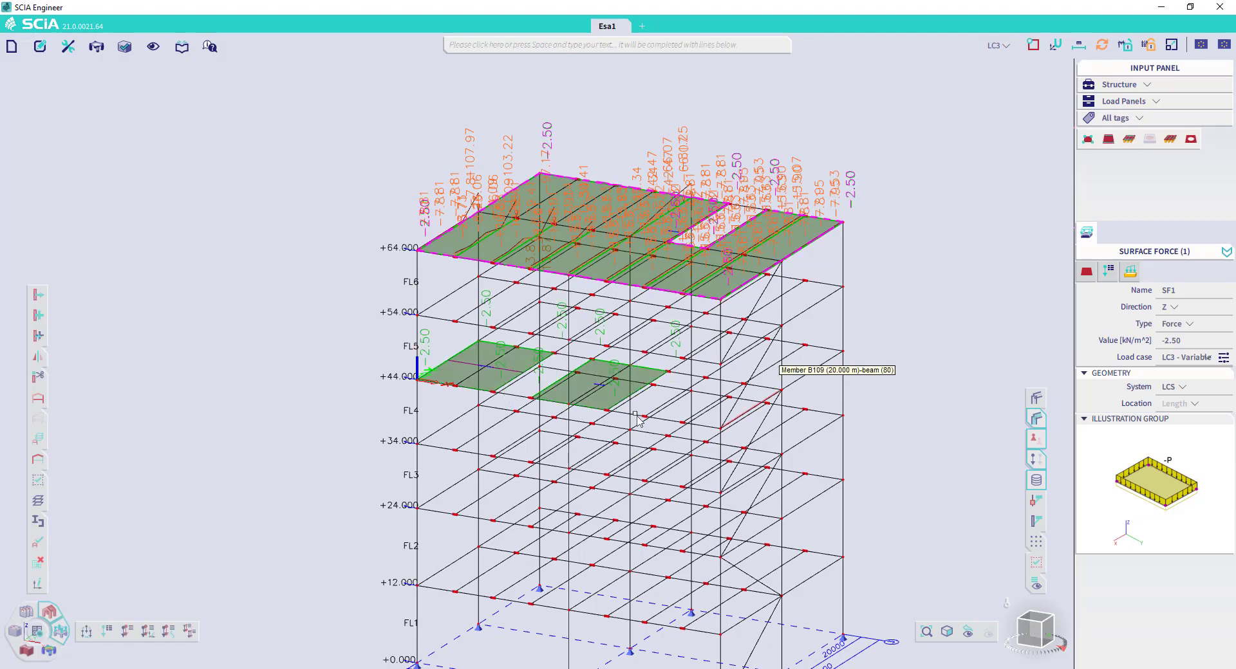
- Select panel LP2 from the overlapping objects and generate its nodal loads
left_click(490, 375)
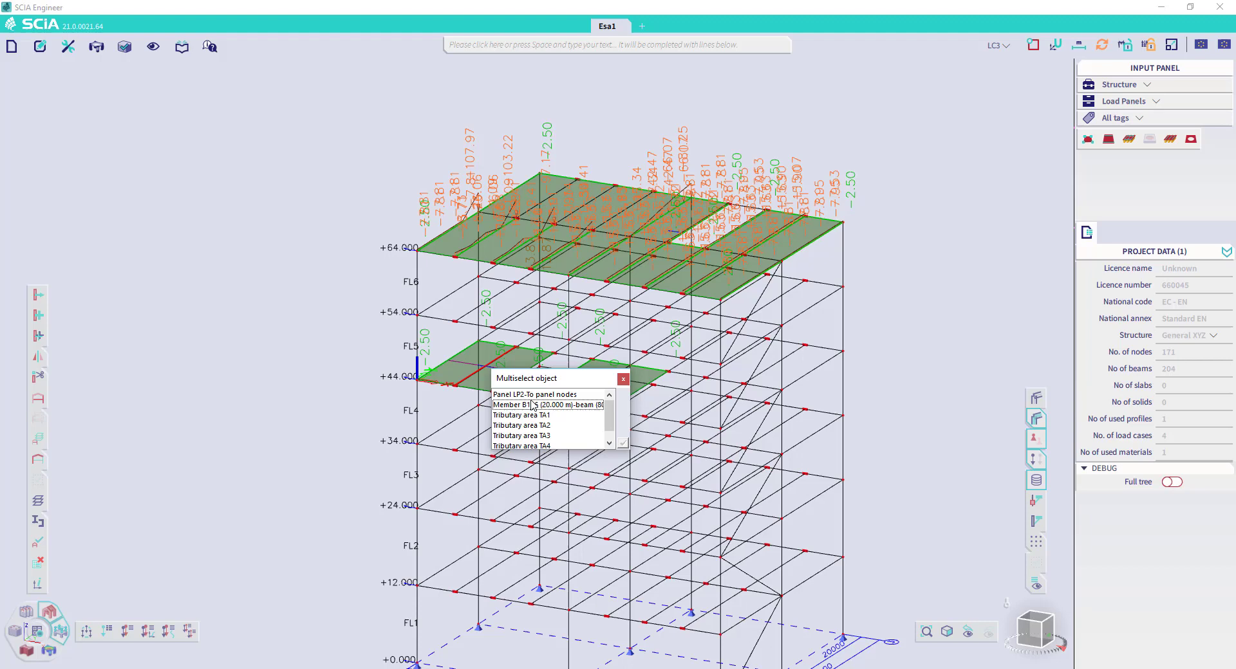
left_click(534, 394)
left_click(623, 443)
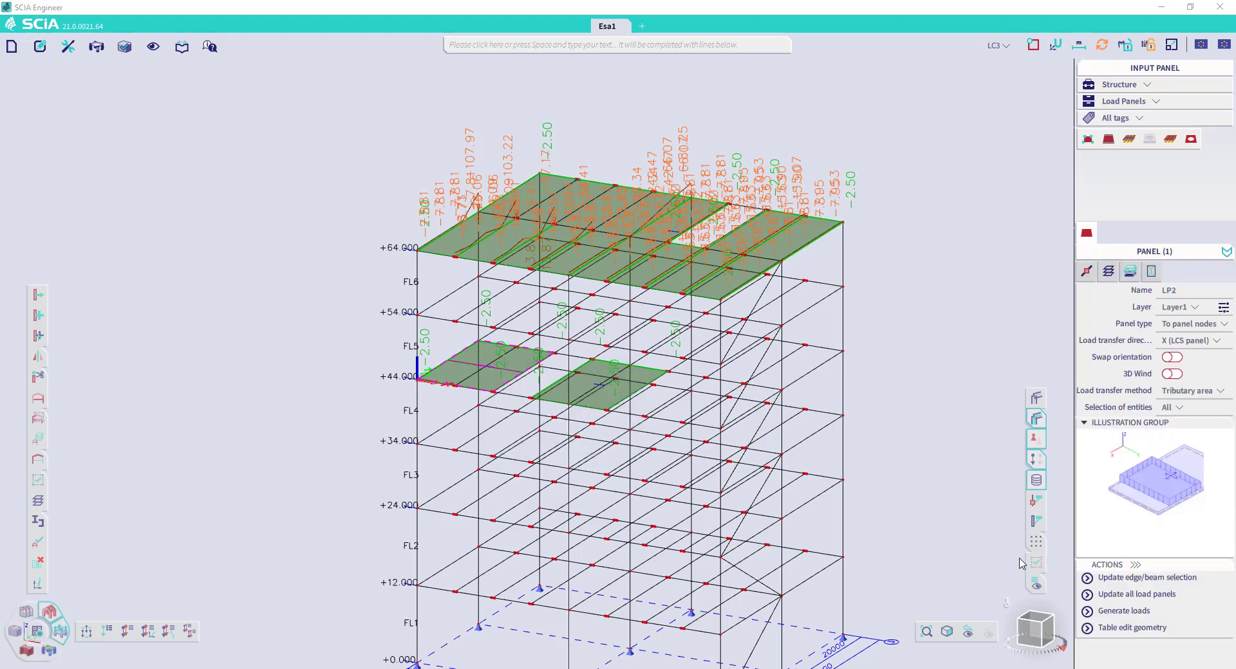
left_click(1123, 610)
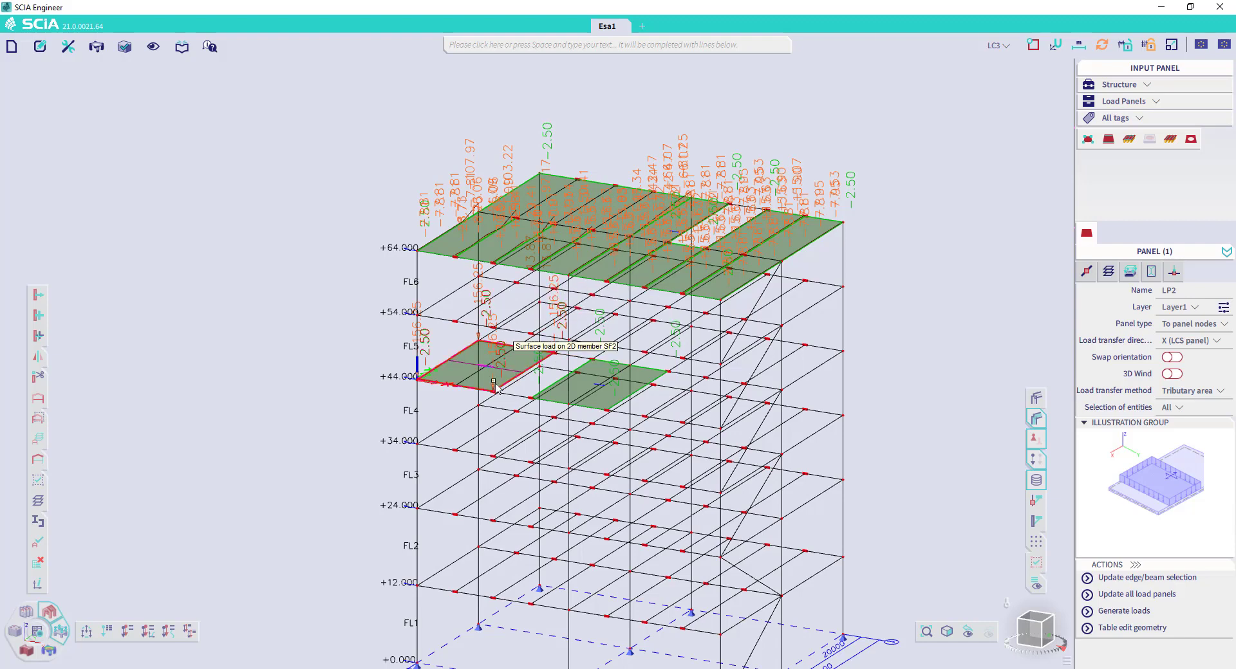
key("Escape")
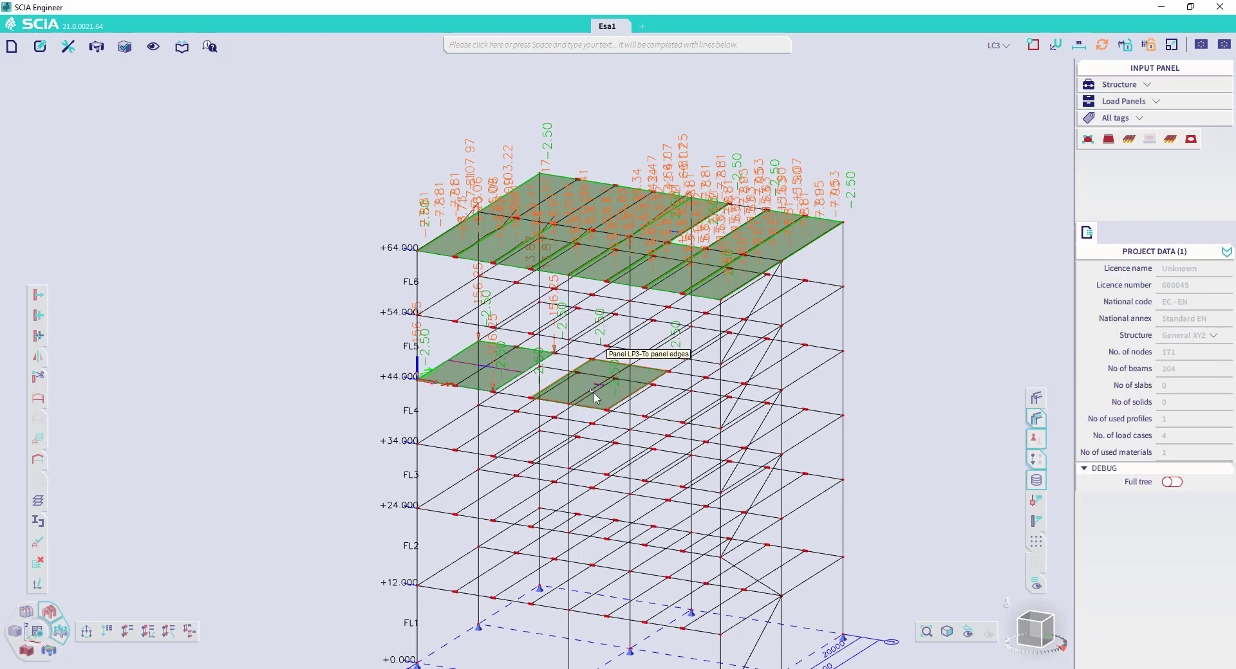
- Generate panel LP3's edge loads, giving its +44.000 edge beams -15.63 kN/m line loads
left_click(594, 396)
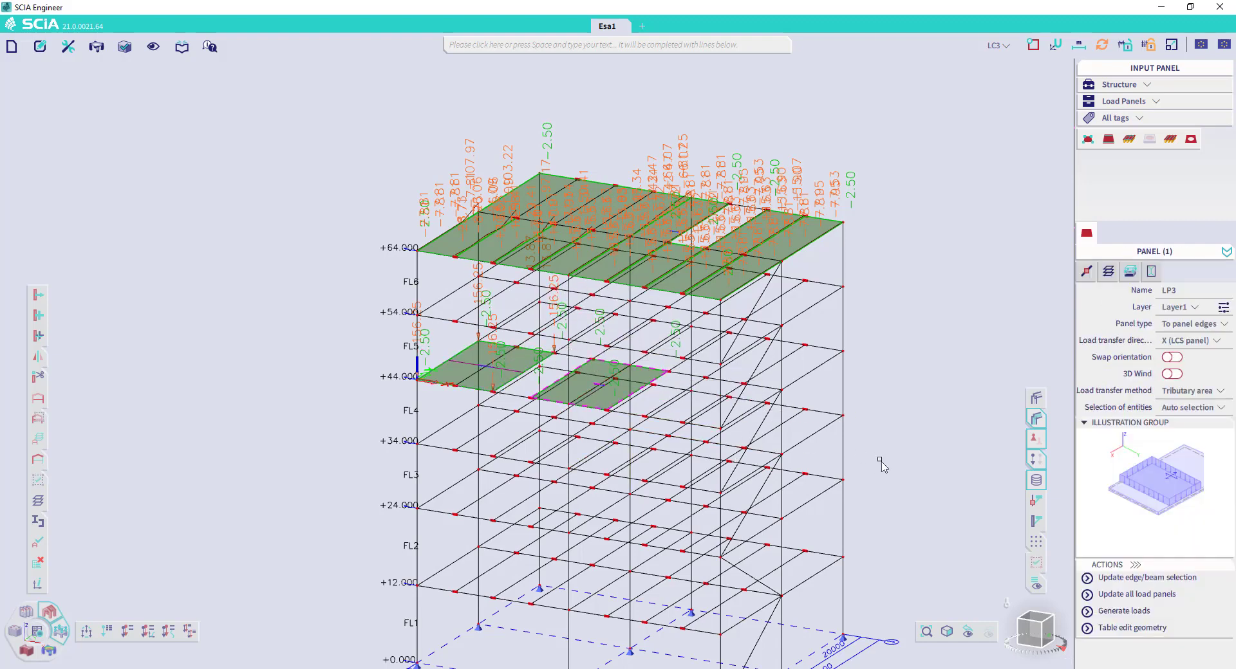
left_click(1145, 614)
scroll(604, 393, "up", 5)
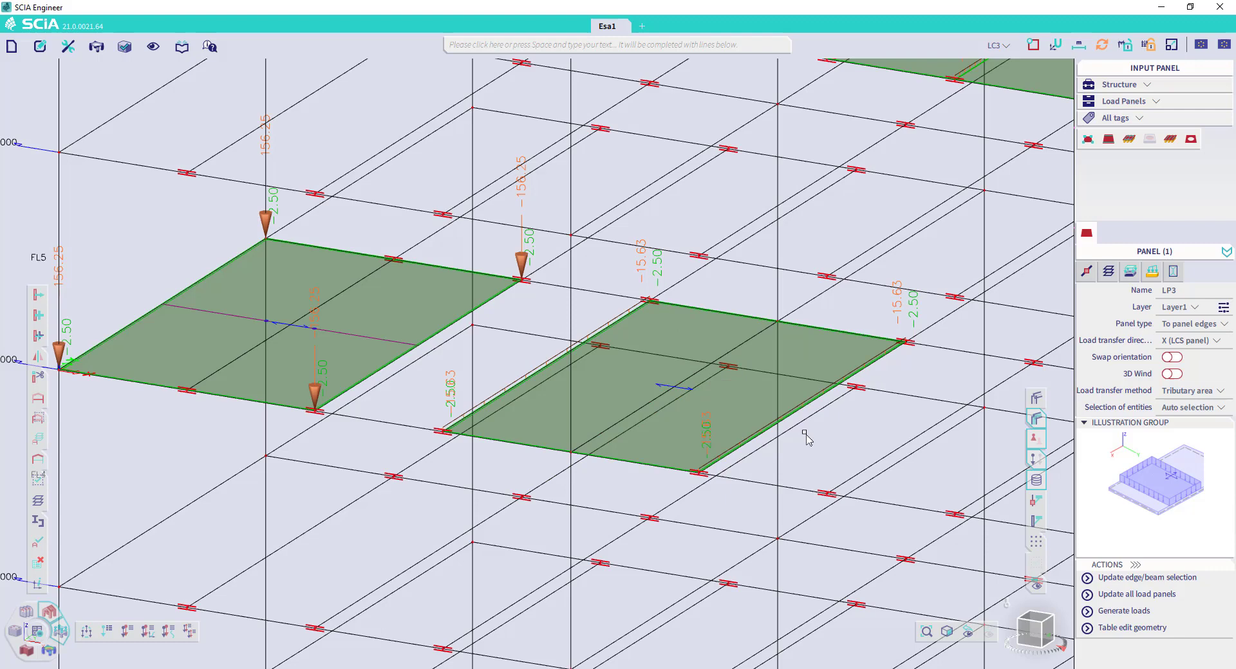
key("Escape")
scroll(806, 438, "down", 5)
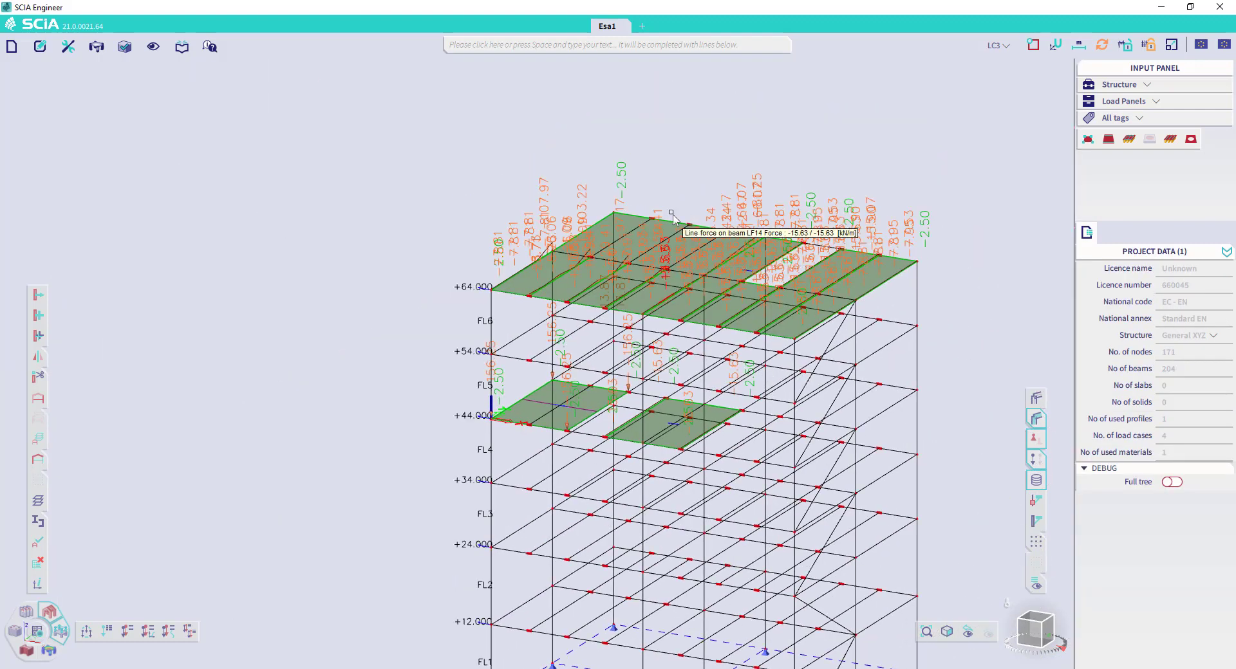
middle_click_drag(864, 406, 817, 389)
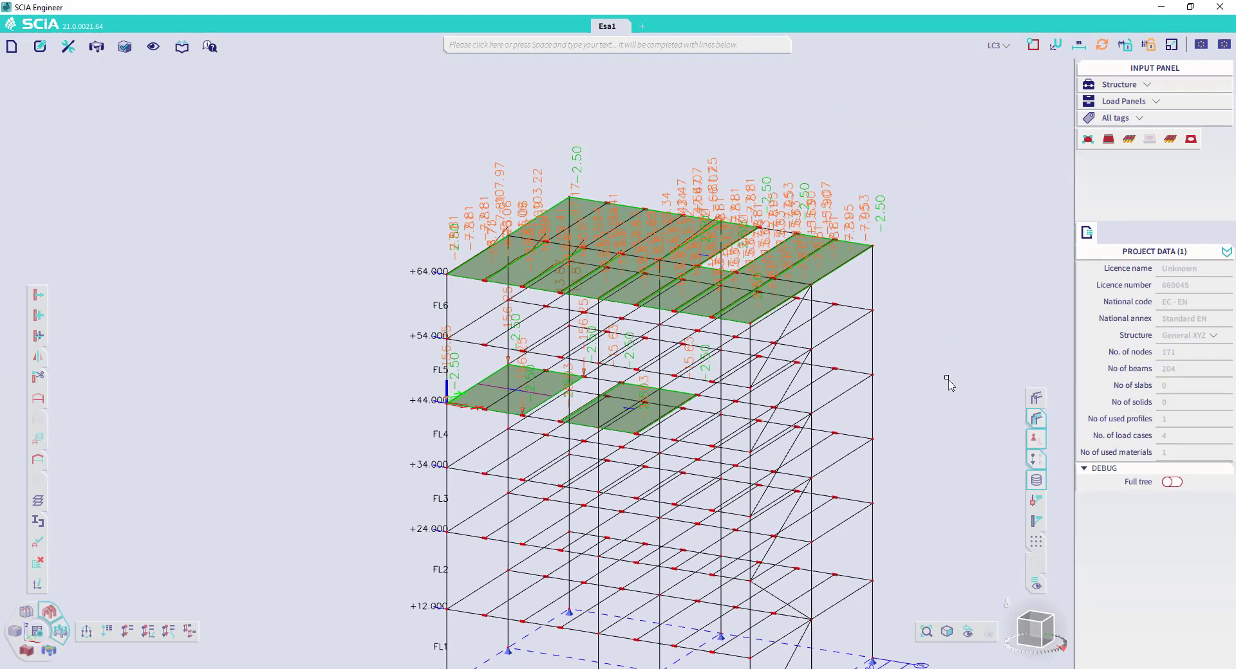